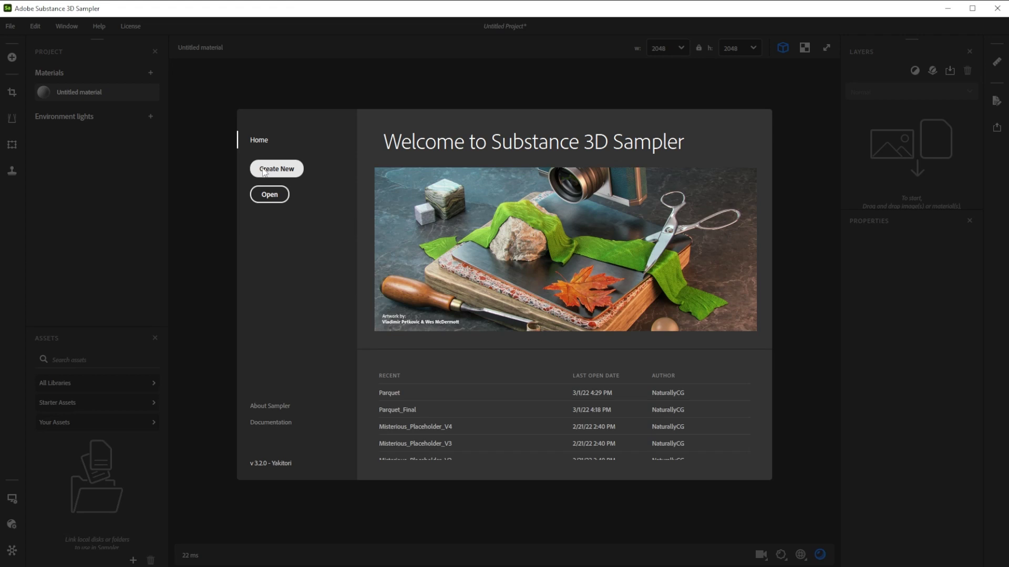
- Start a new empty project and preview it on the Plane mesh
{"action": "left_click", "coordinate": [263, 170]}
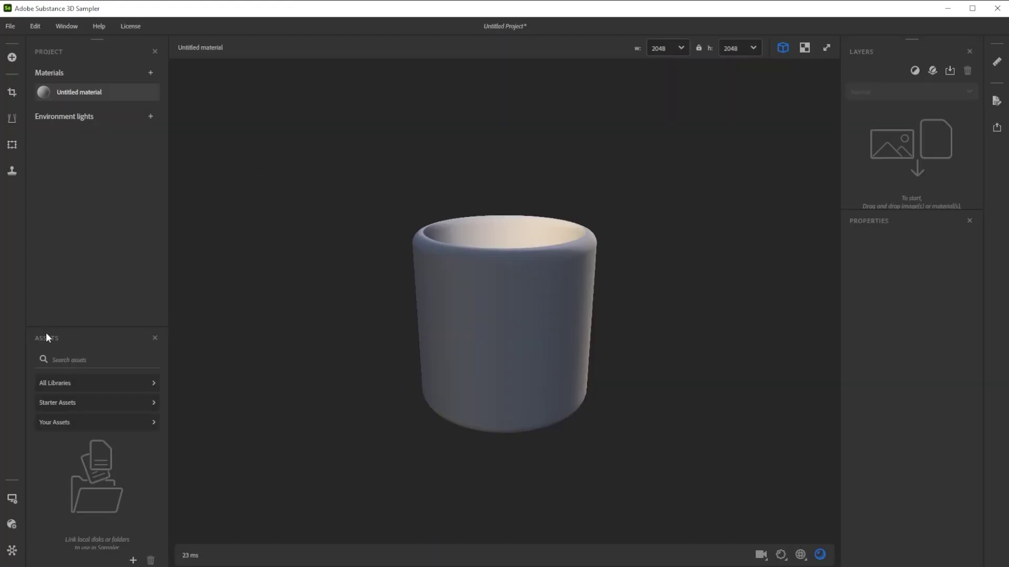
{"action": "left_click", "coordinate": [12, 498]}
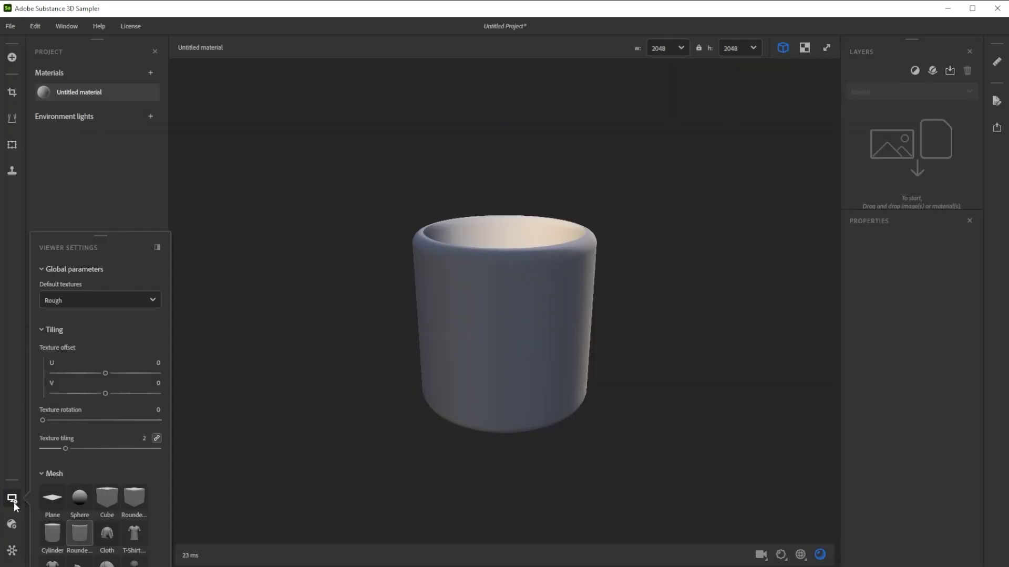
{"action": "left_click", "coordinate": [52, 498]}
{"action": "scroll", "coordinate": [495, 333], "scroll_direction": "up", "scroll_amount": 5}
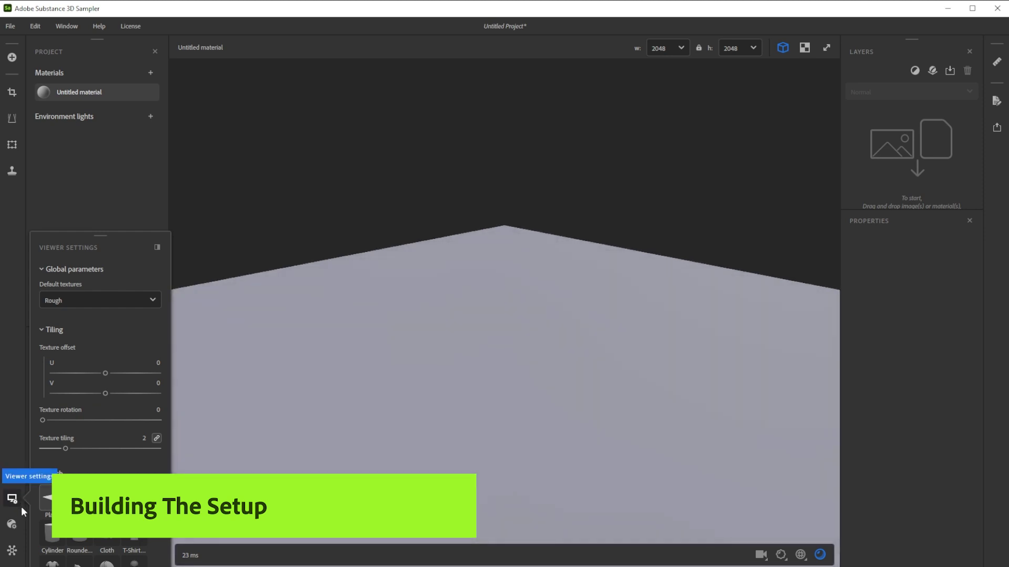
{"action": "left_click", "coordinate": [12, 499]}
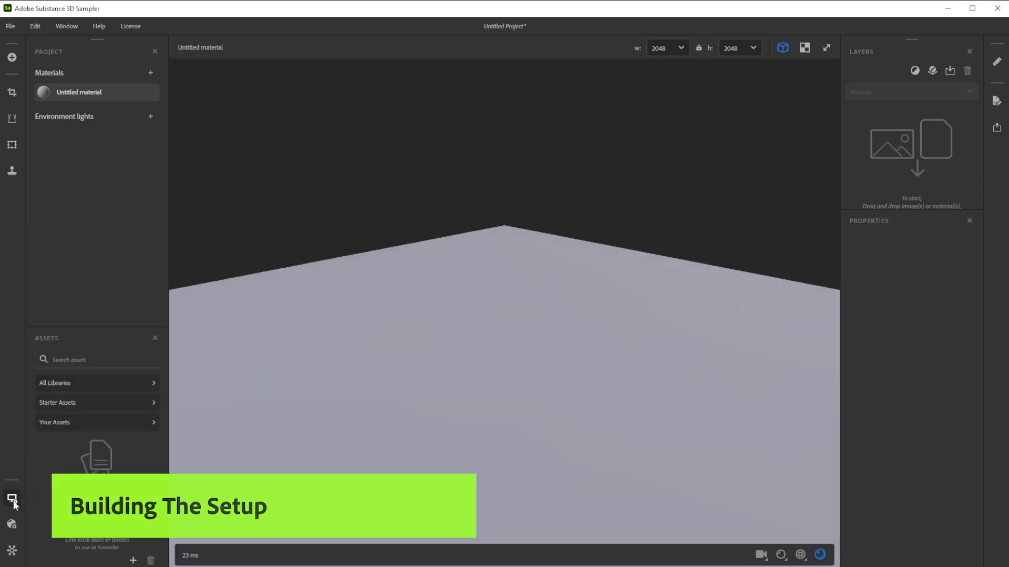
- Add the Oak Wood starter material as a layer from Starter Assets
{"action": "left_click", "coordinate": [92, 404]}
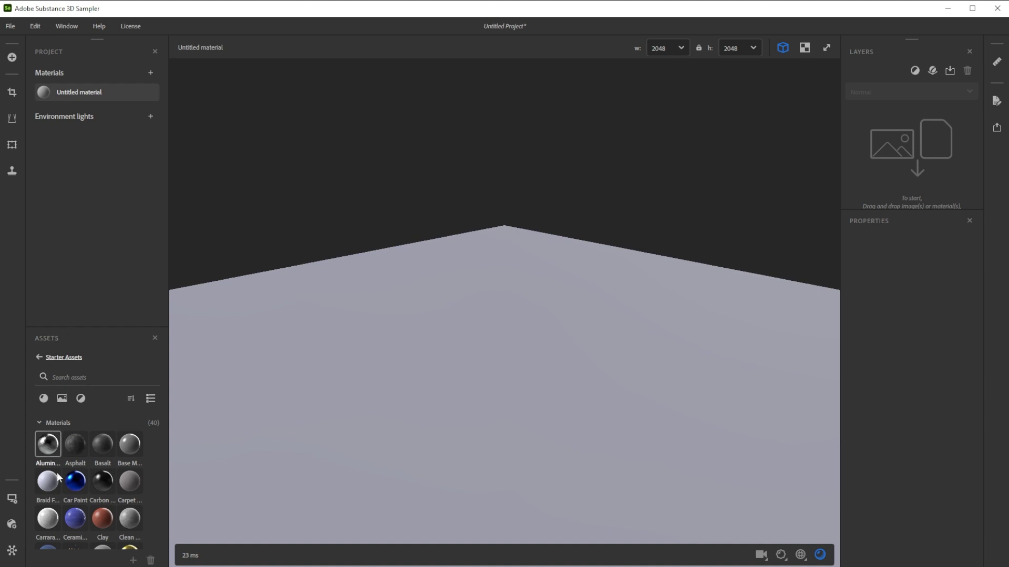
{"action": "scroll", "coordinate": [121, 485], "scroll_direction": "down", "scroll_amount": 5}
{"action": "left_click_drag", "start_coordinate": [103, 540], "coordinate": [900, 125]}
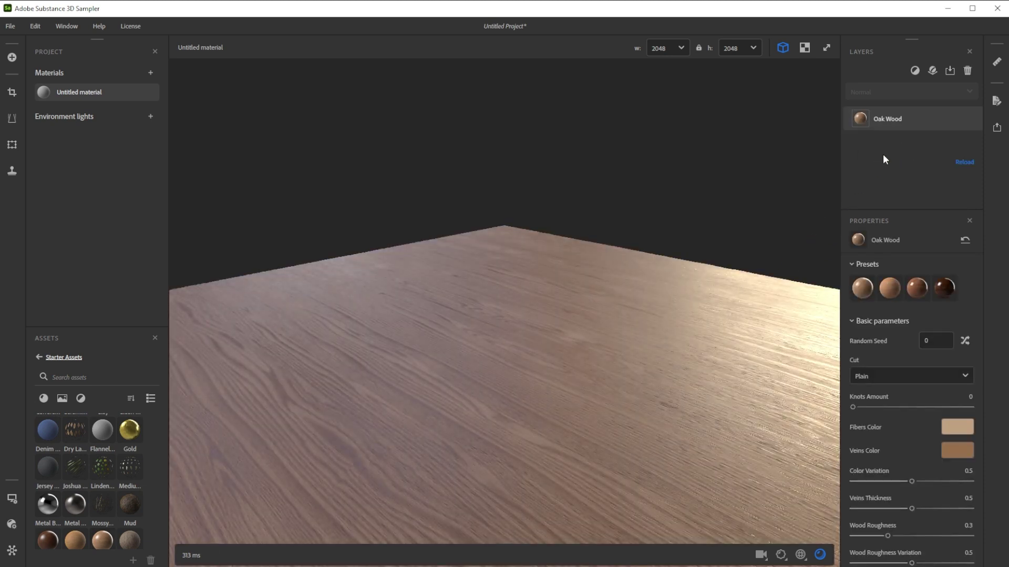
- Randomize the Oak Wood seed and set Color and Wood Roughness Variation to 0.6
{"action": "left_click", "coordinate": [966, 342]}
{"action": "scroll", "coordinate": [914, 451], "scroll_direction": "down", "scroll_amount": 2}
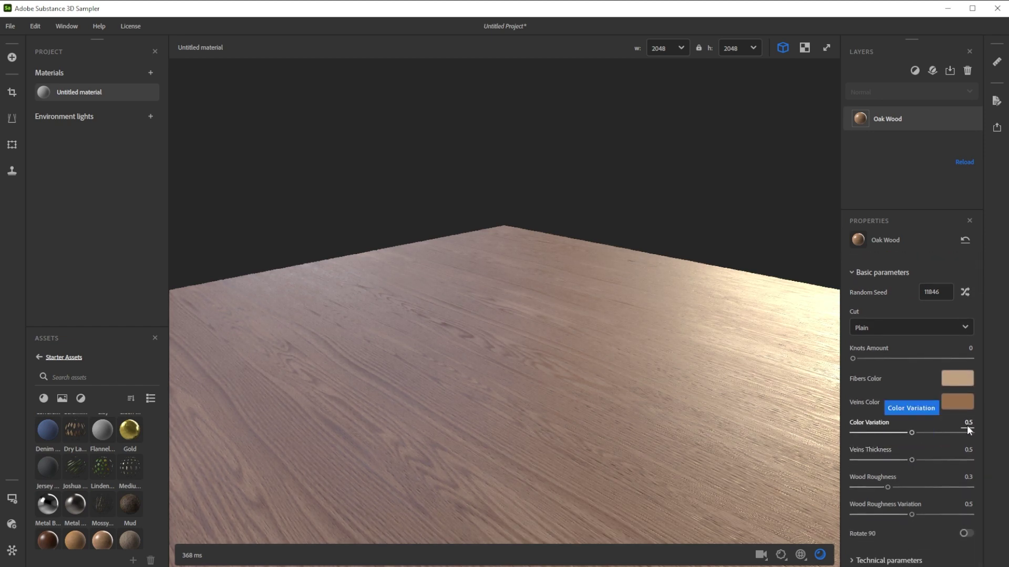
{"action": "type", "text": "0.6"}
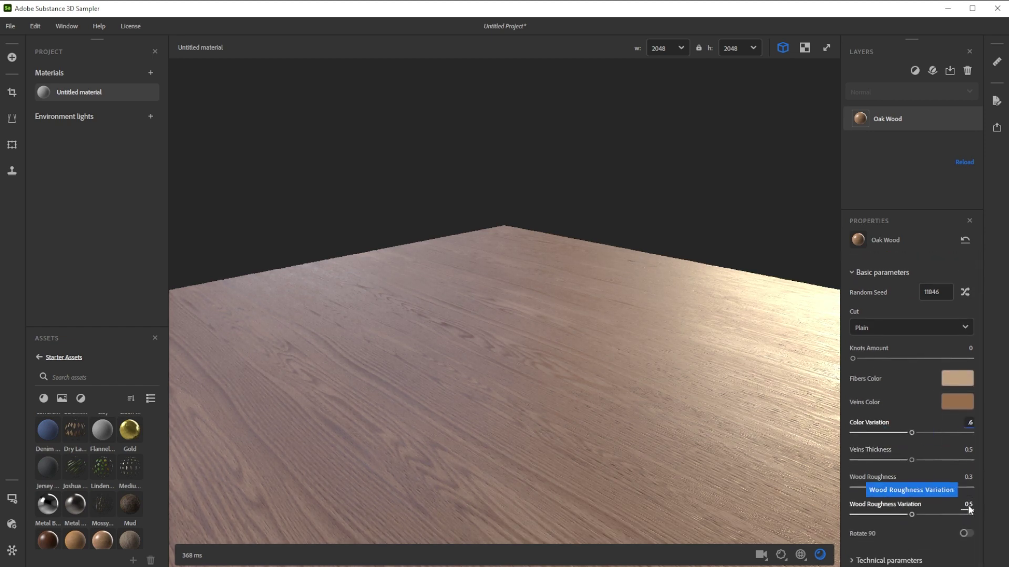
{"action": "left_click", "coordinate": [968, 505]}
{"action": "type", "text": "0.6"}
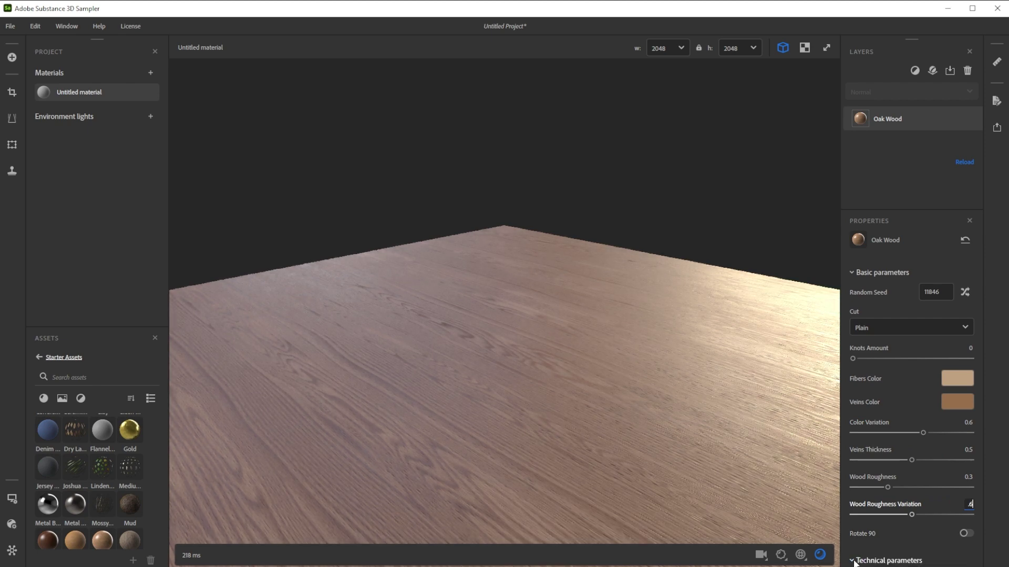
- Set Normal Intensity to 0.2 and Height Range to 0.05
{"action": "scroll", "coordinate": [896, 489], "scroll_direction": "down", "scroll_amount": 7}
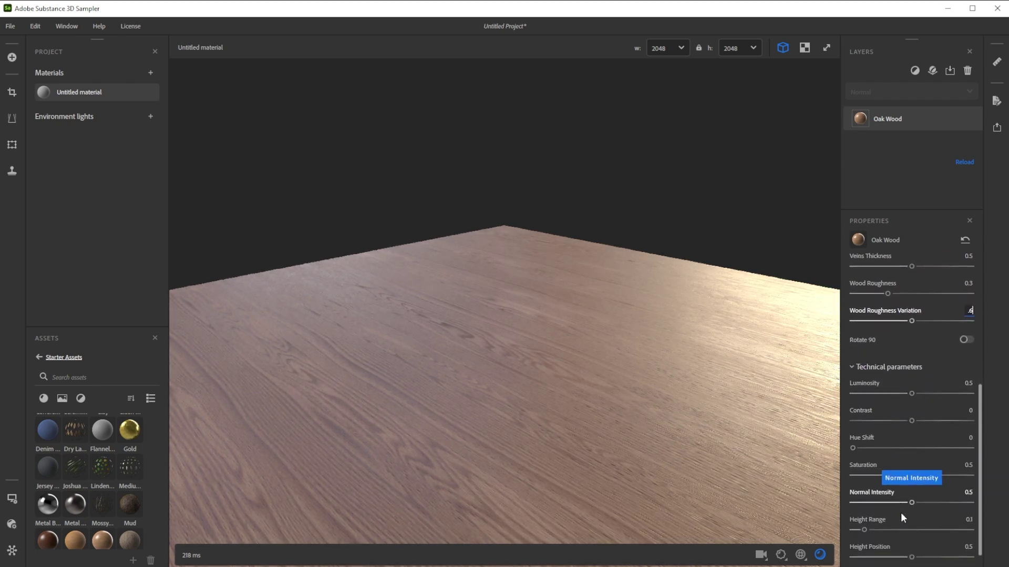
{"action": "left_click", "coordinate": [966, 494]}
{"action": "type", "text": "2"}
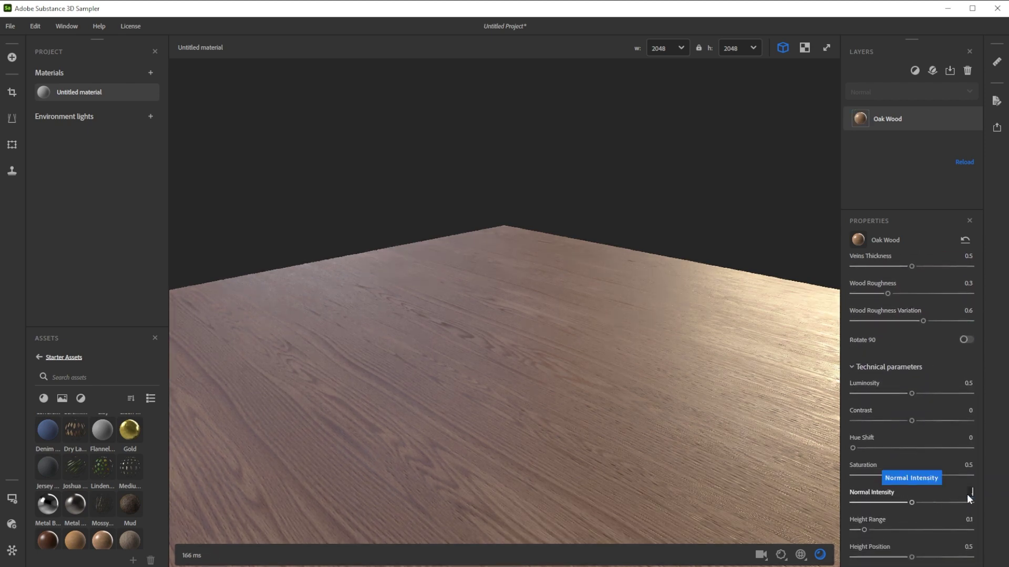
{"action": "left_click", "coordinate": [968, 520]}
{"action": "type", "text": "0.05"}
{"action": "key", "text": "Return"}
- Rename the untitled material to Parquet
{"action": "right_click", "coordinate": [77, 94]}
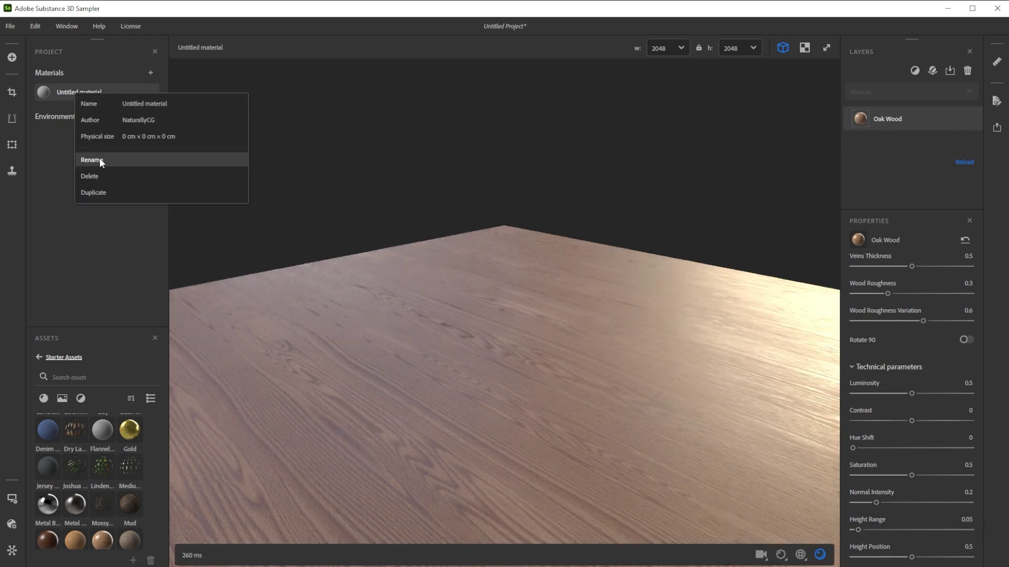
{"action": "left_click", "coordinate": [99, 158]}
{"action": "type", "text": "Parquet"}
{"action": "key", "text": "Return"}
- Save the project as Parquet, overwriting the existing file
{"action": "left_click", "coordinate": [11, 26]}
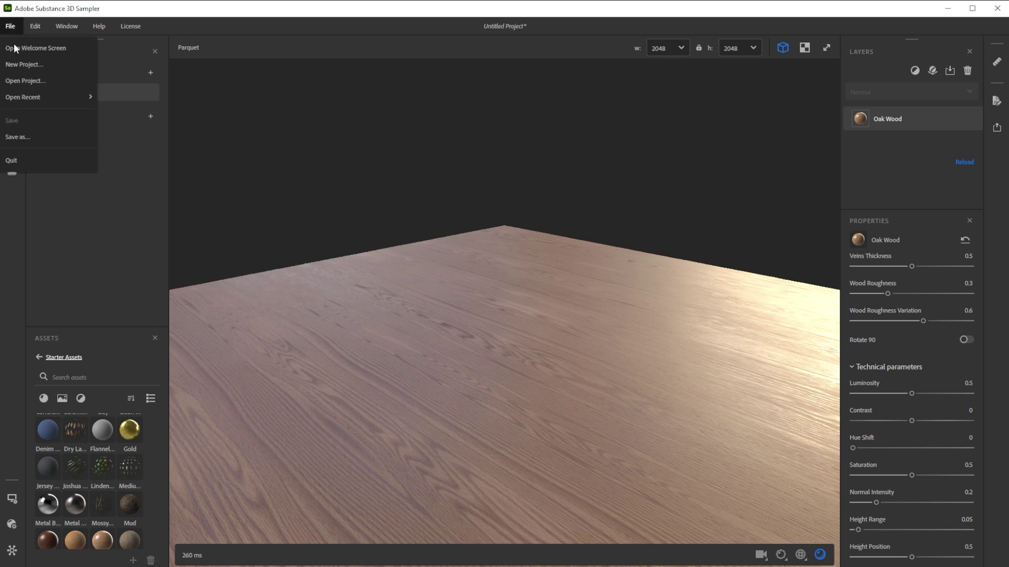
{"action": "left_click", "coordinate": [41, 137]}
{"action": "type", "text": "Parquet"}
{"action": "left_click", "coordinate": [440, 296]}
{"action": "left_click", "coordinate": [548, 292]}
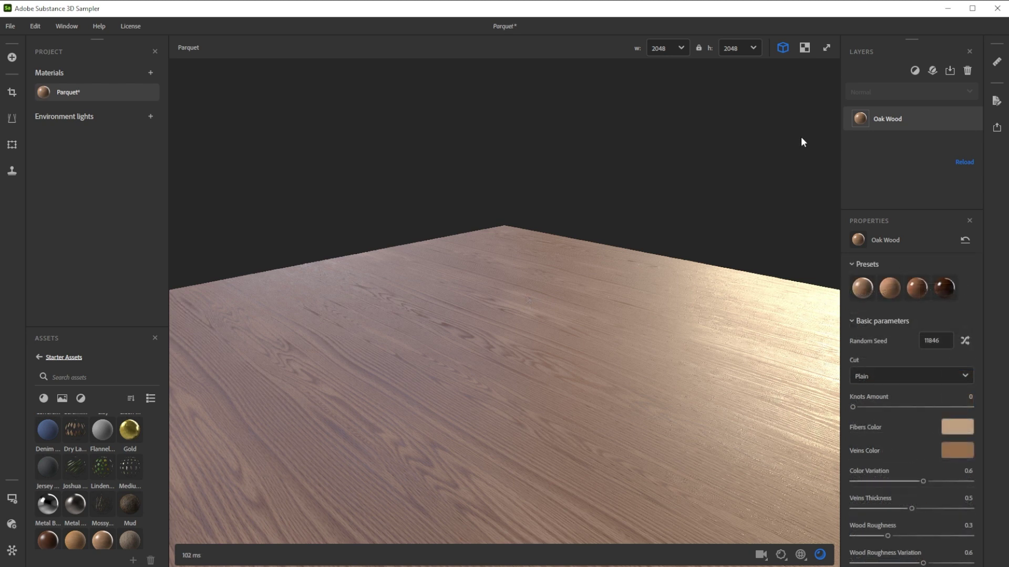
- Add a Wood Finish filter layer and randomize its seed
{"action": "left_click", "coordinate": [914, 71]}
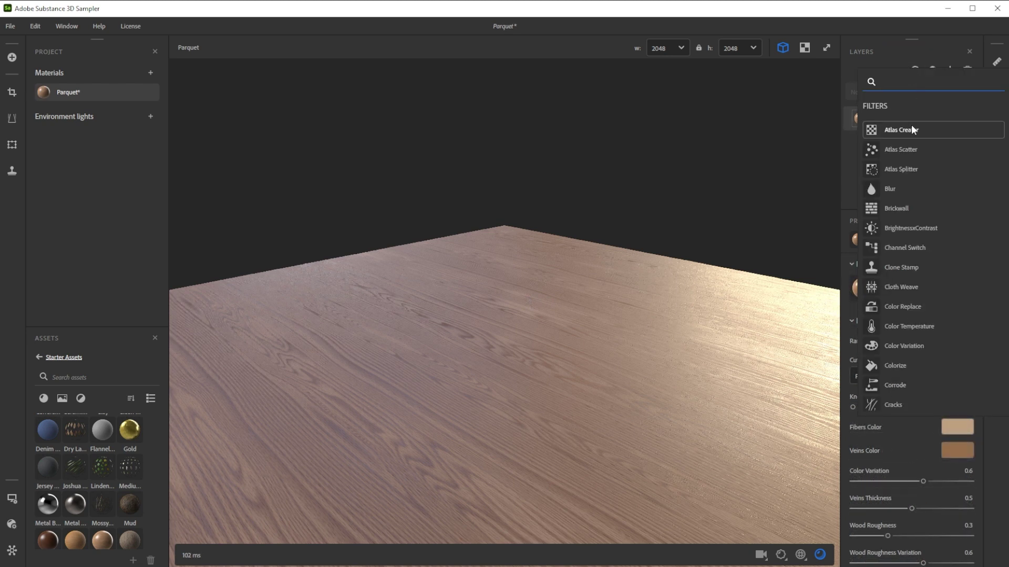
{"action": "type", "text": "wood"}
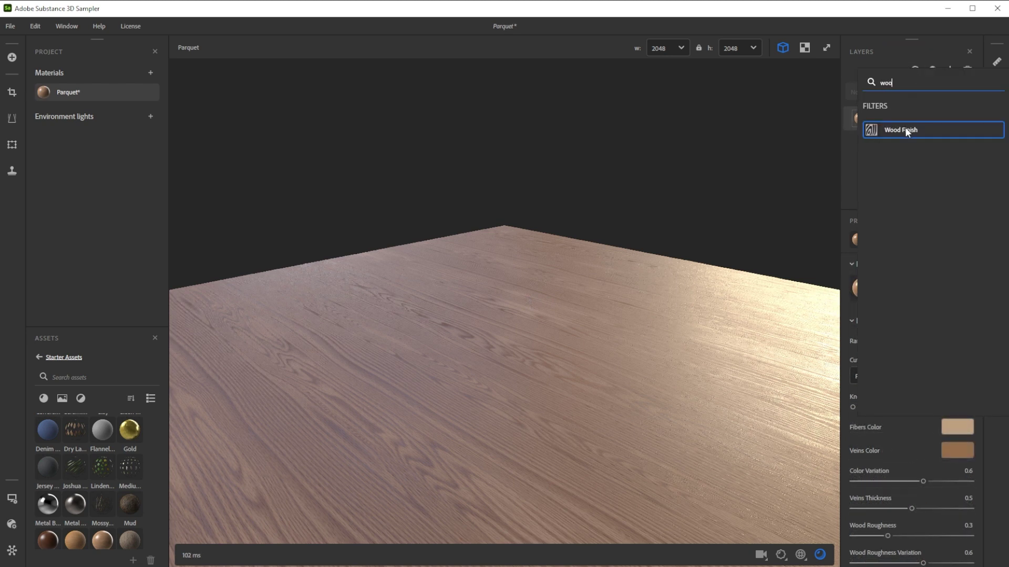
{"action": "left_click", "coordinate": [905, 127]}
{"action": "left_click", "coordinate": [966, 283]}
- Set the Finish Type to Varnish after comparing the Old and Raw finishes
{"action": "left_click", "coordinate": [964, 317]}
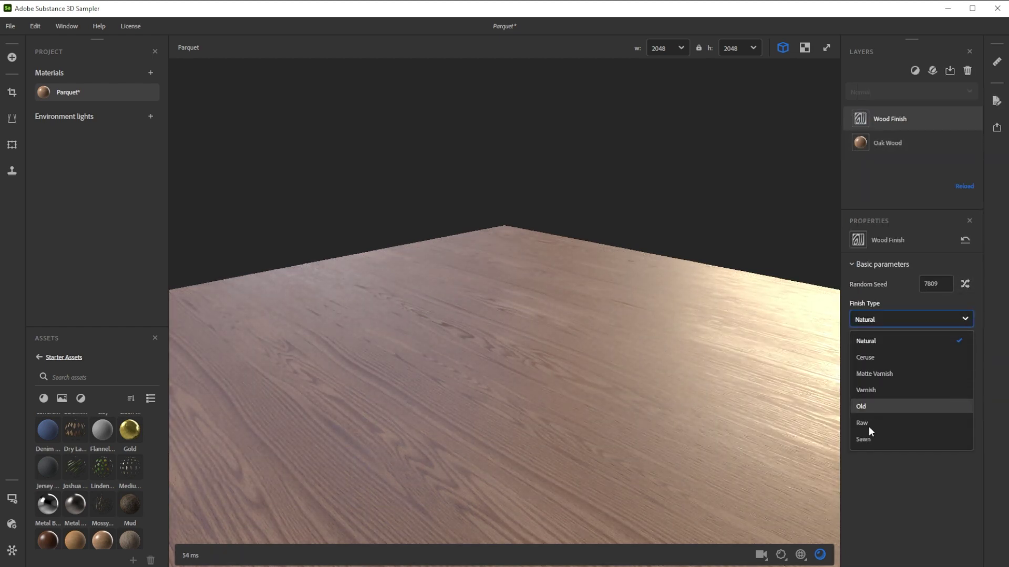
{"action": "left_click", "coordinate": [875, 390]}
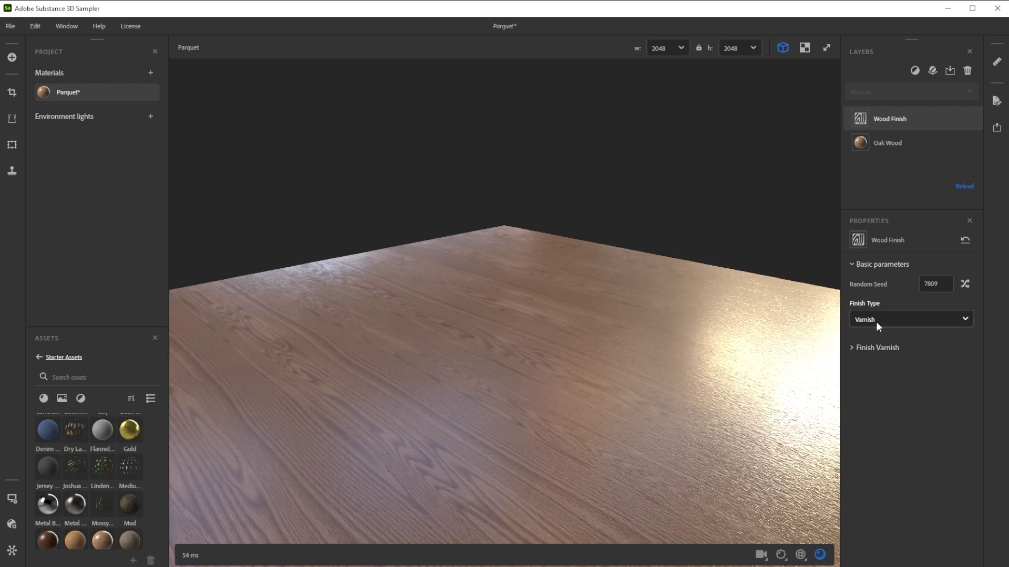
{"action": "left_click", "coordinate": [875, 320]}
{"action": "left_click", "coordinate": [869, 405]}
{"action": "left_click", "coordinate": [877, 421]}
{"action": "left_click", "coordinate": [877, 317]}
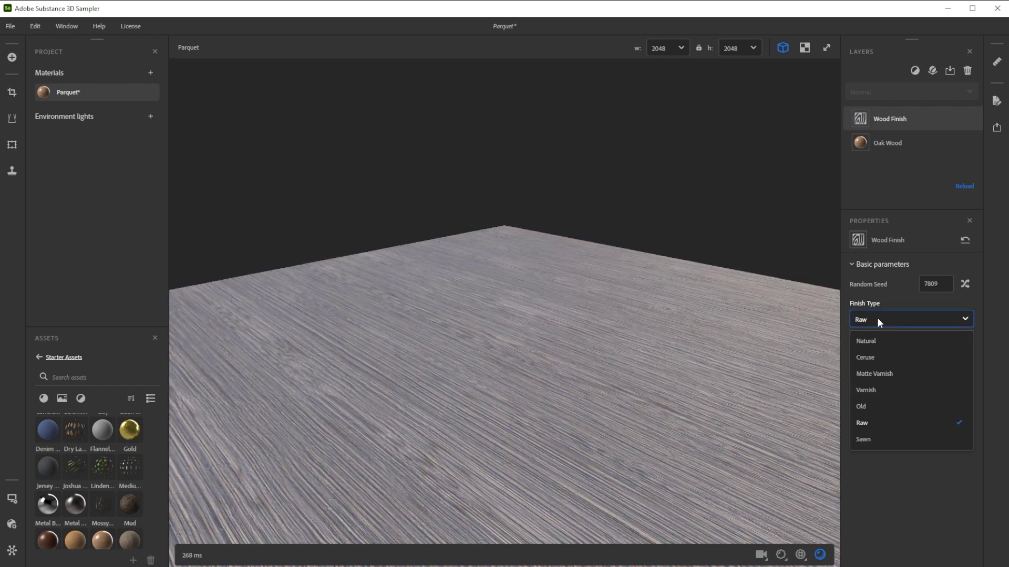
{"action": "left_click", "coordinate": [868, 389]}
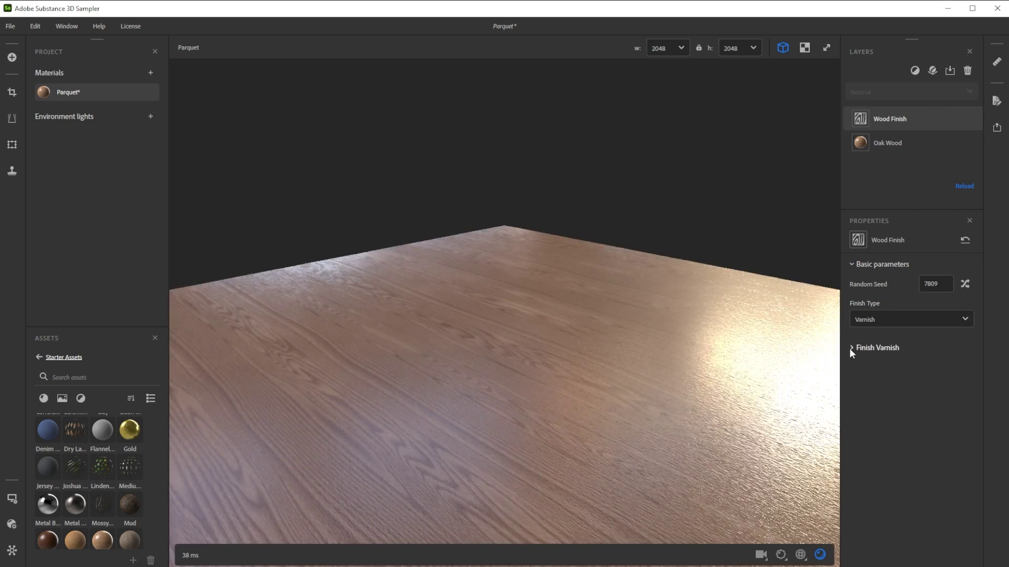
- Set varnish Normal Intensity 0.4 and Normal Fibers Orientation Variations 0.2
{"action": "left_click", "coordinate": [852, 348]}
{"action": "left_click", "coordinate": [970, 447]}
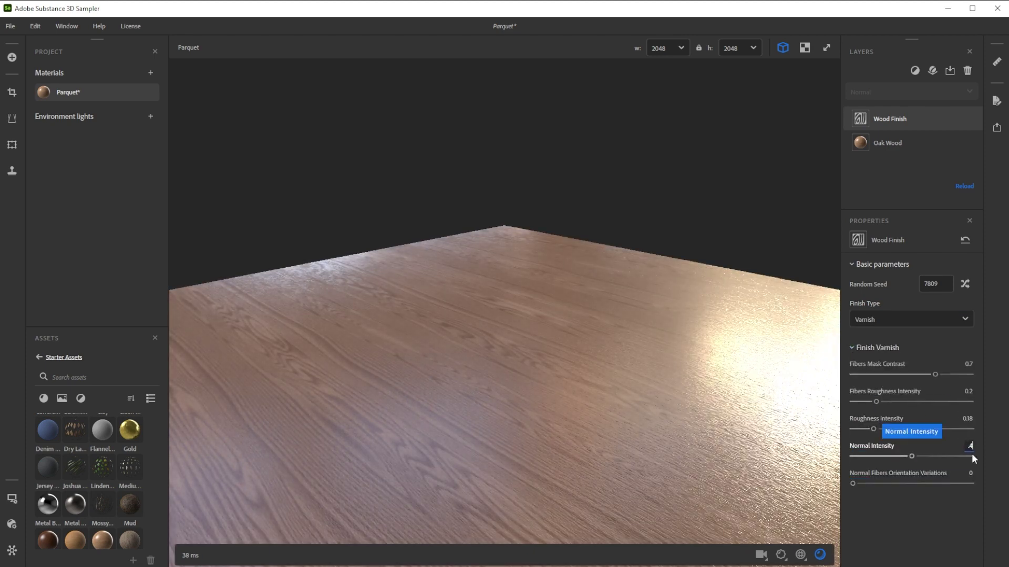
{"action": "type", "text": ".4"}
{"action": "left_click", "coordinate": [972, 474]}
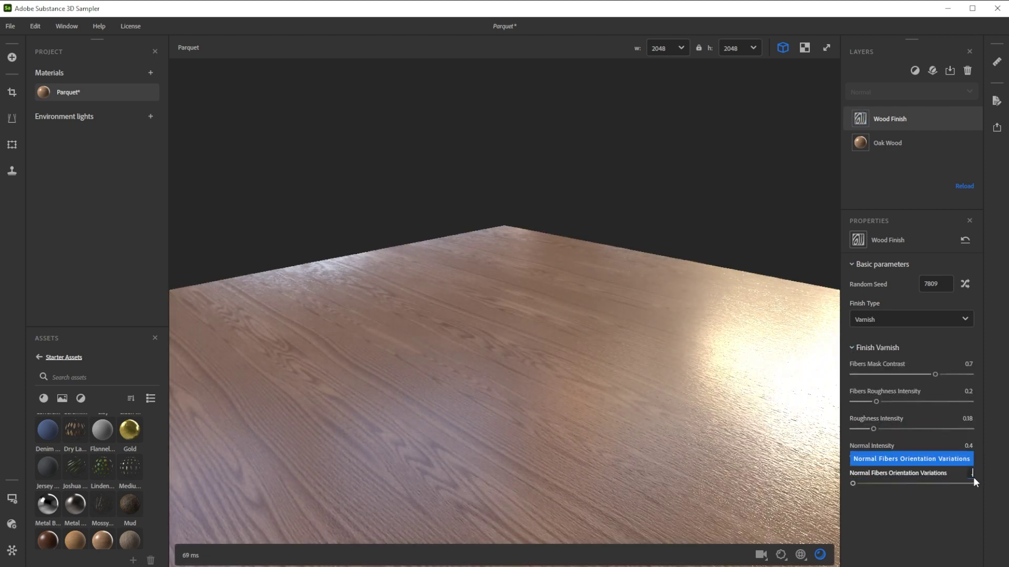
{"action": "key", "text": "Return"}
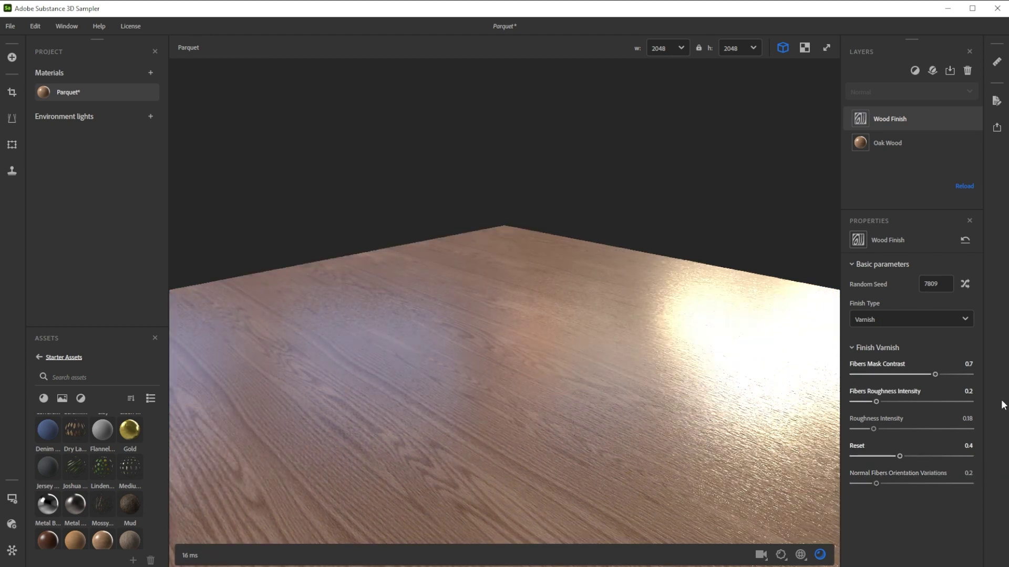
- Add a Parquet layer, trying the Backet, Herringbone and Hungarian Clean presets
{"action": "left_click", "coordinate": [915, 71]}
{"action": "type", "text": "par"}
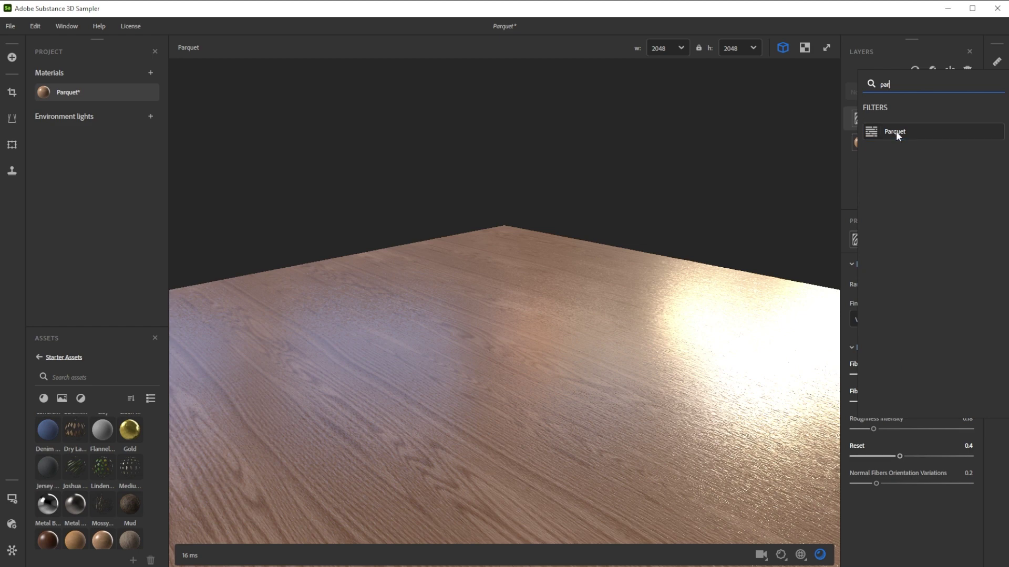
{"action": "left_click", "coordinate": [898, 131]}
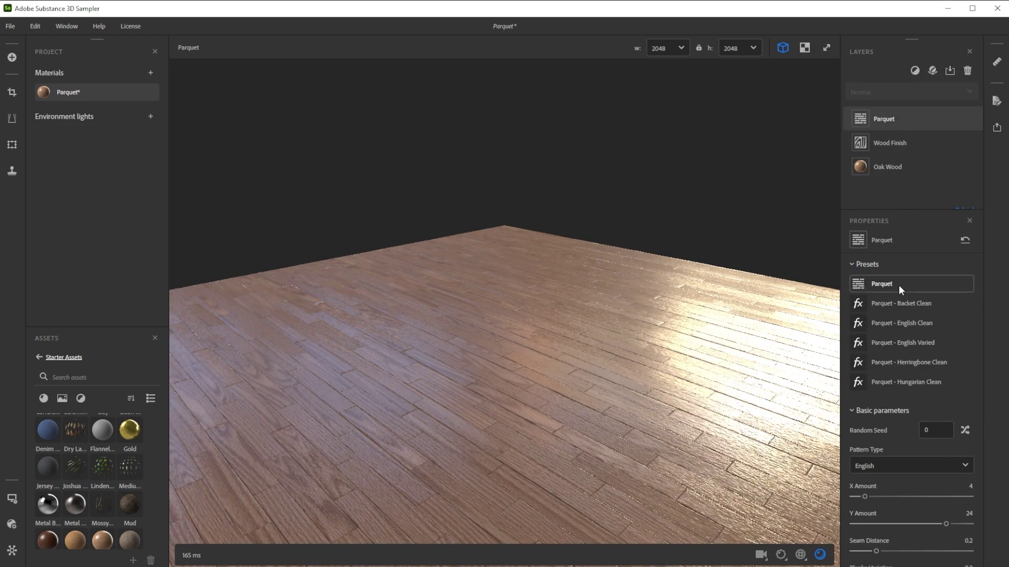
{"action": "left_click", "coordinate": [890, 306]}
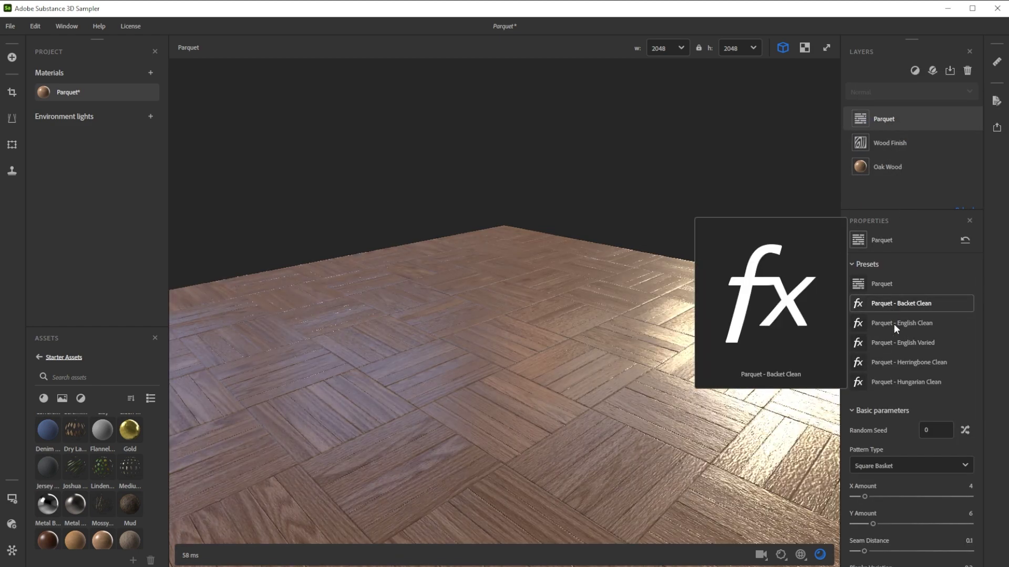
{"action": "left_click", "coordinate": [900, 363]}
{"action": "left_click", "coordinate": [905, 382]}
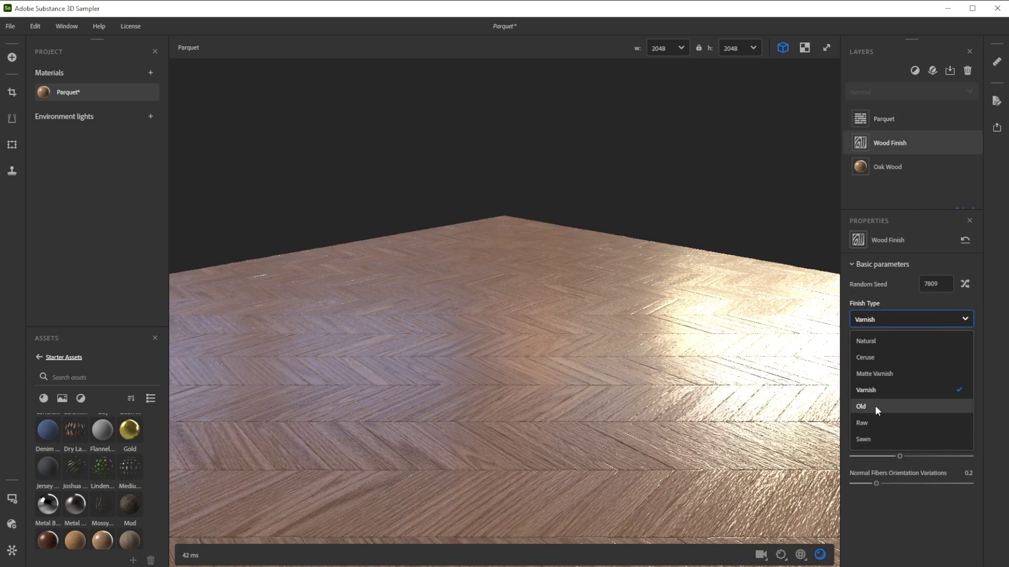
- Choose the Old wood finish and apply the English Varied parquet preset
{"action": "left_click", "coordinate": [874, 404]}
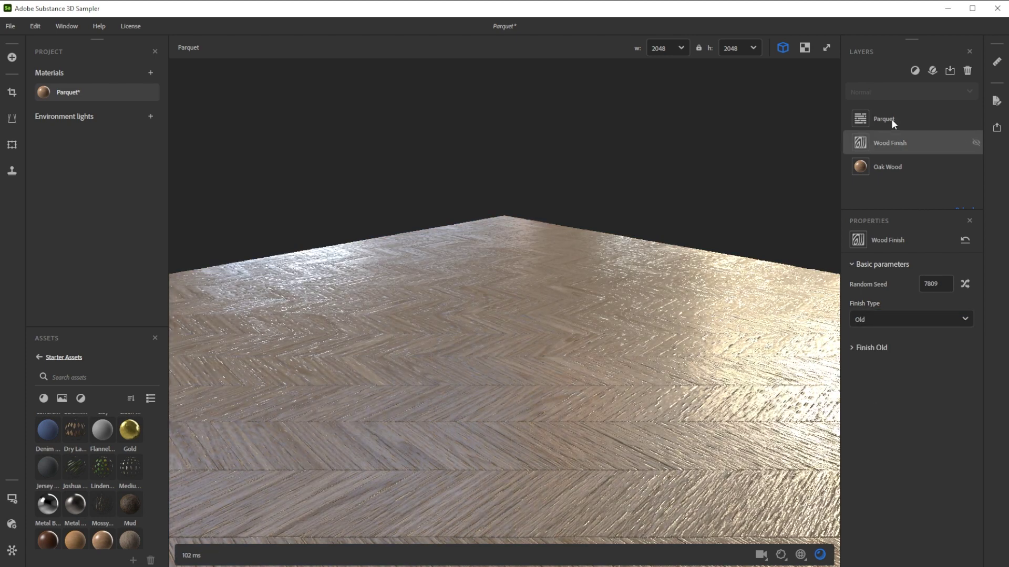
{"action": "left_click", "coordinate": [891, 118]}
{"action": "left_click", "coordinate": [895, 344]}
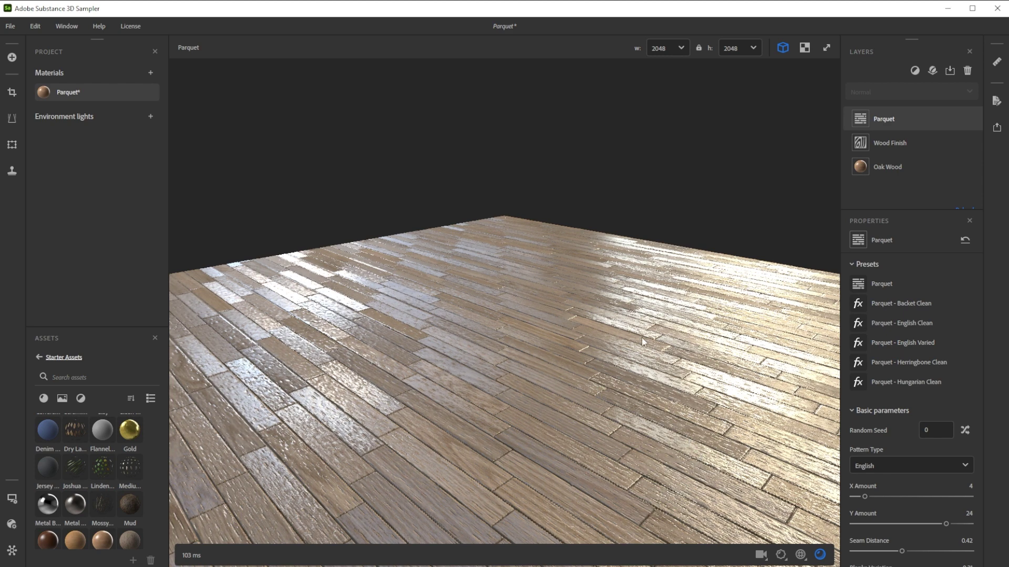
- Raise English Pattern Offset to 1 in the Advanced parquet settings
{"action": "scroll", "coordinate": [963, 475], "scroll_direction": "down", "scroll_amount": 1}
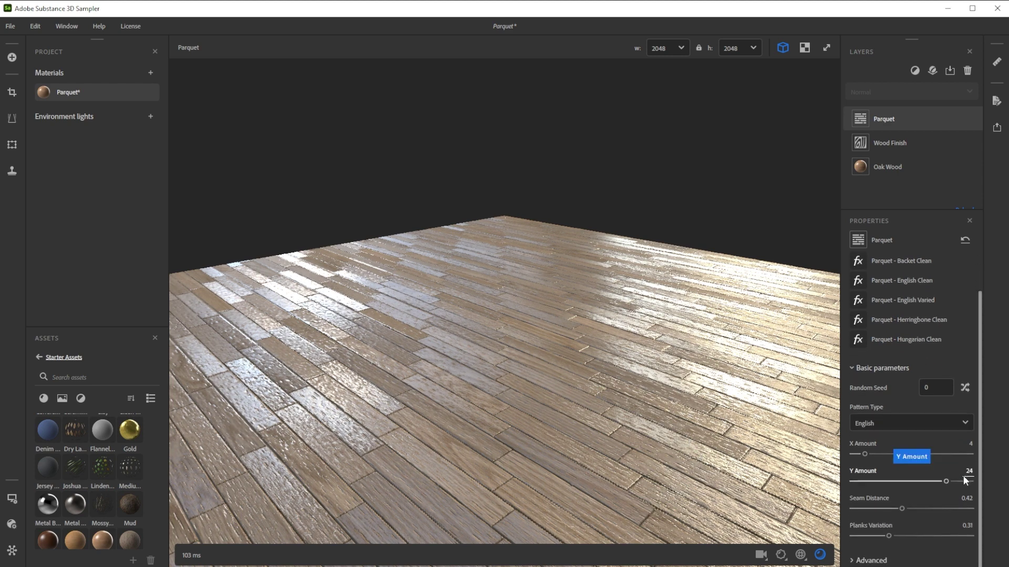
{"action": "left_click", "coordinate": [851, 561]}
{"action": "scroll", "coordinate": [903, 506], "scroll_direction": "down", "scroll_amount": 4}
{"action": "left_click_drag", "start_coordinate": [872, 421], "coordinate": [973, 421]}
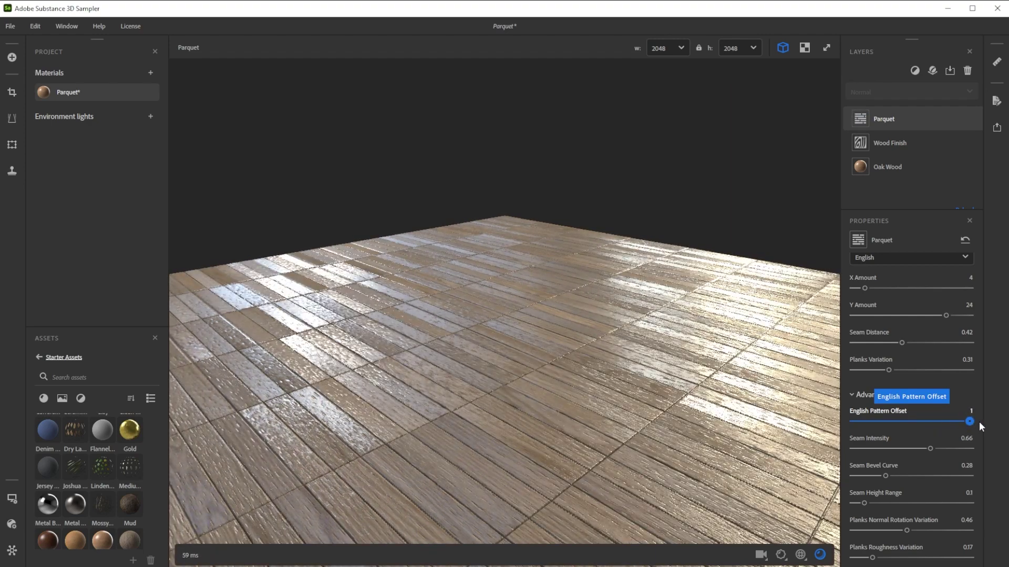
- Switch the Wood Finish type to Varnish
{"action": "scroll", "coordinate": [978, 422], "scroll_direction": "up", "scroll_amount": 5}
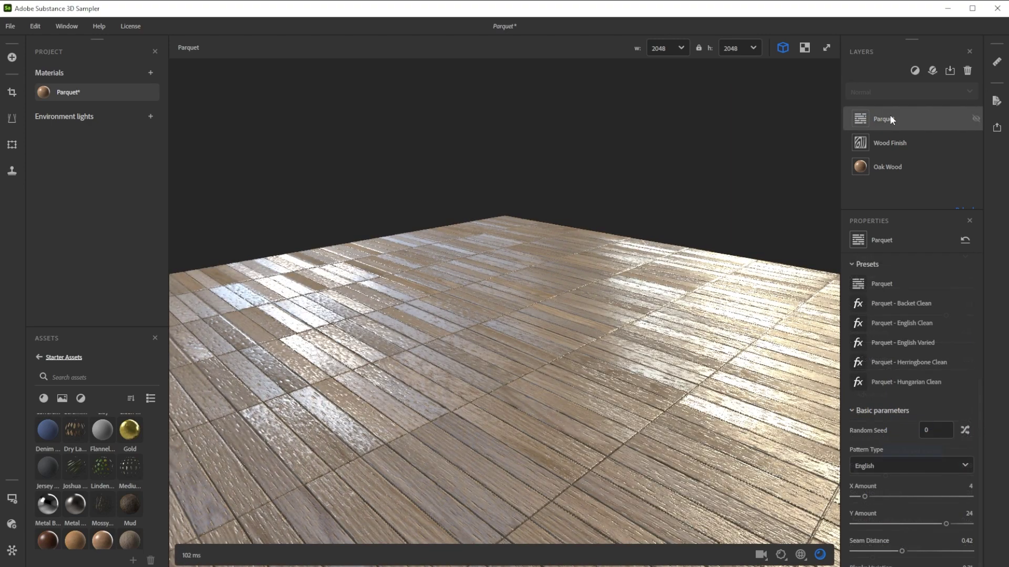
{"action": "left_click", "coordinate": [891, 141]}
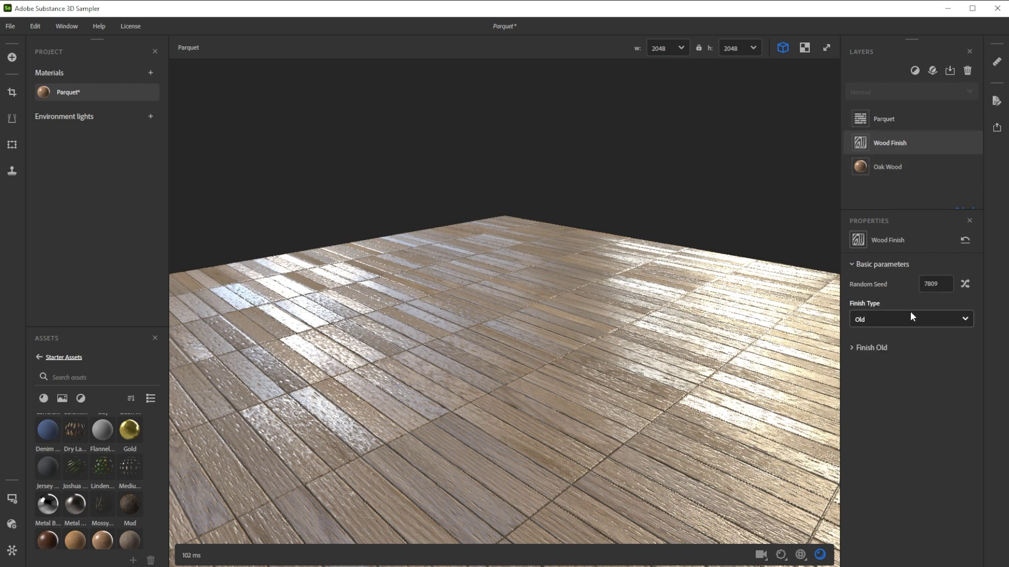
{"action": "left_click", "coordinate": [884, 318]}
{"action": "left_click", "coordinate": [875, 390]}
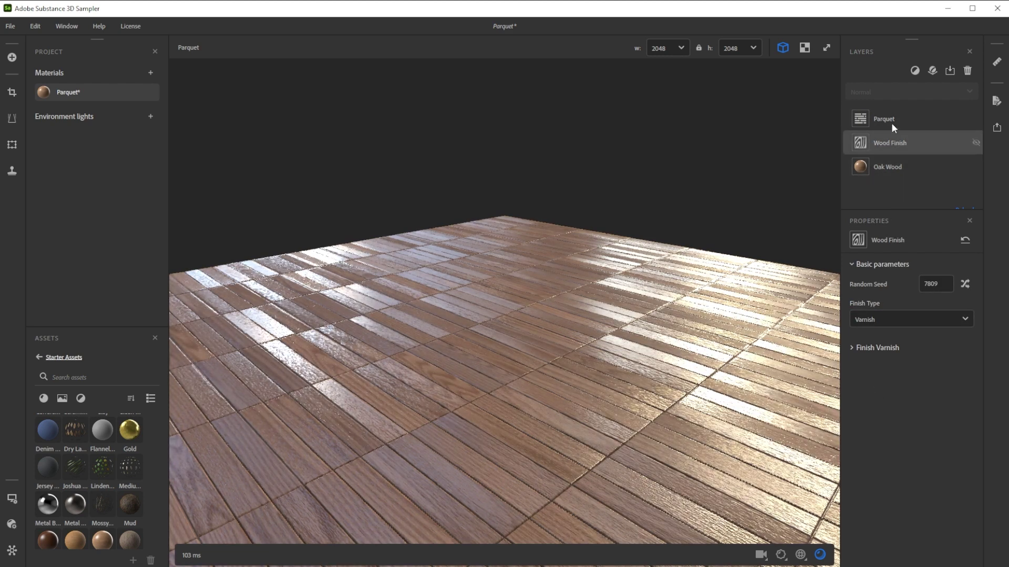
- Apply the Parquet - Herringbone Clean preset and set Seam Intensity to 0.3
{"action": "left_click", "coordinate": [890, 120]}
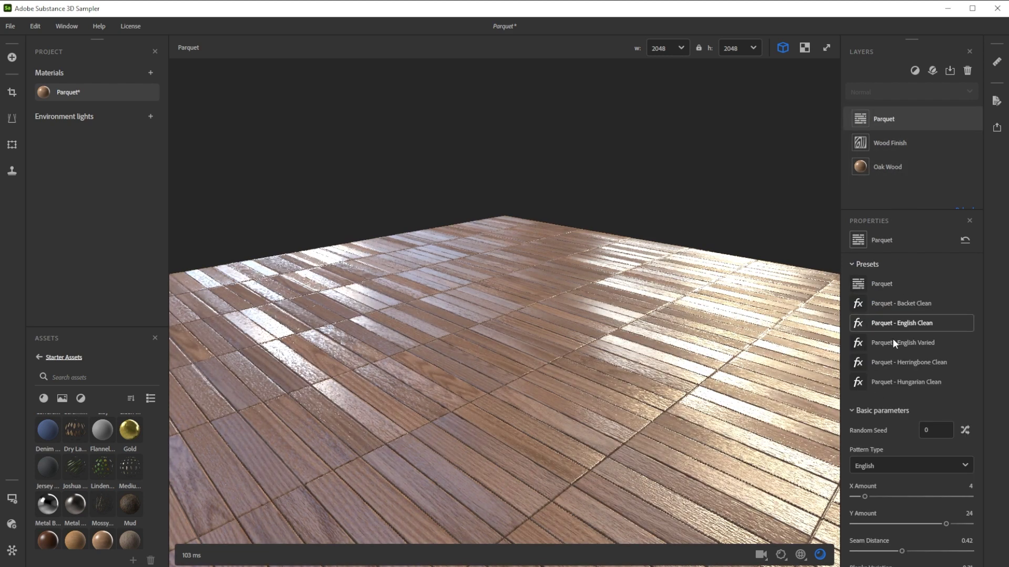
{"action": "left_click", "coordinate": [910, 361]}
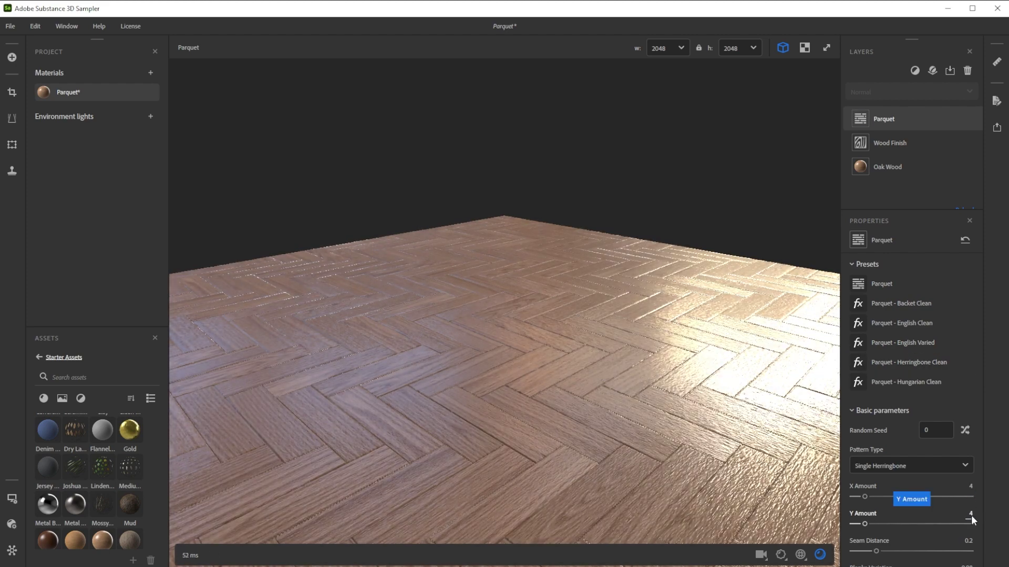
{"action": "scroll", "coordinate": [971, 515], "scroll_direction": "down", "scroll_amount": 5}
{"action": "left_click", "coordinate": [968, 438]}
{"action": "type", "text": "0.3"}
{"action": "key", "text": "Return"}
- Set Planks Roughness Variation to 0.1 and Planks Variation to 0.6
{"action": "left_click", "coordinate": [966, 547]}
{"action": "key", "text": "BackSpace"}
{"action": "type", "text": "0.1"}
{"action": "key", "text": "Return"}
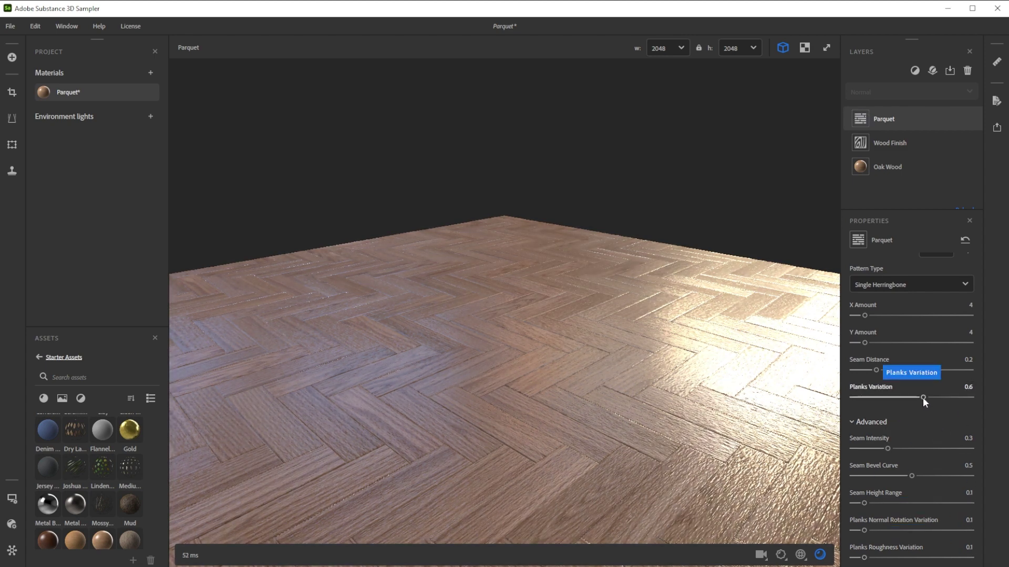
{"action": "left_click_drag", "start_coordinate": [922, 397], "coordinate": [935, 398]}
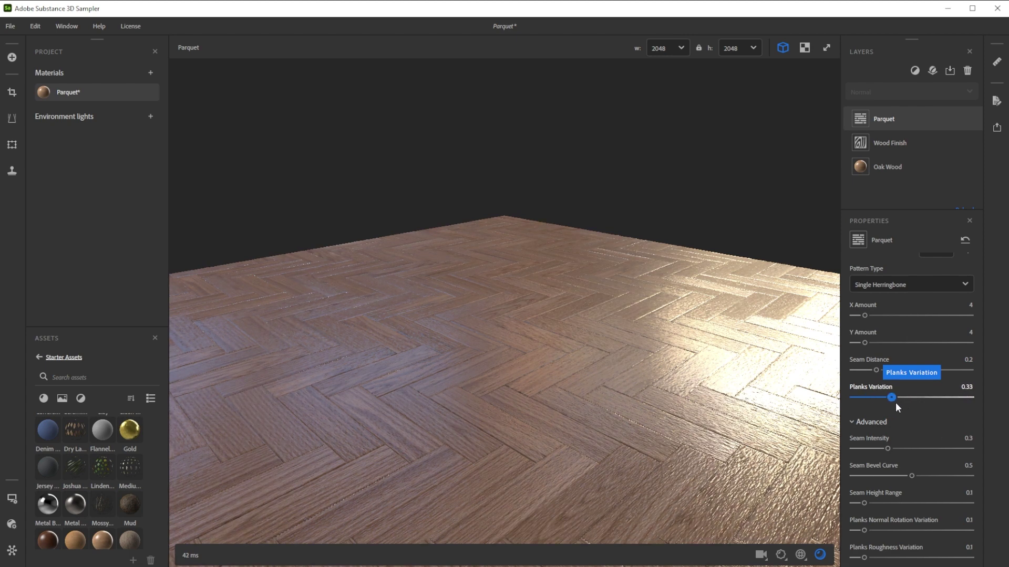
{"action": "left_click_drag", "start_coordinate": [918, 402], "coordinate": [923, 402]}
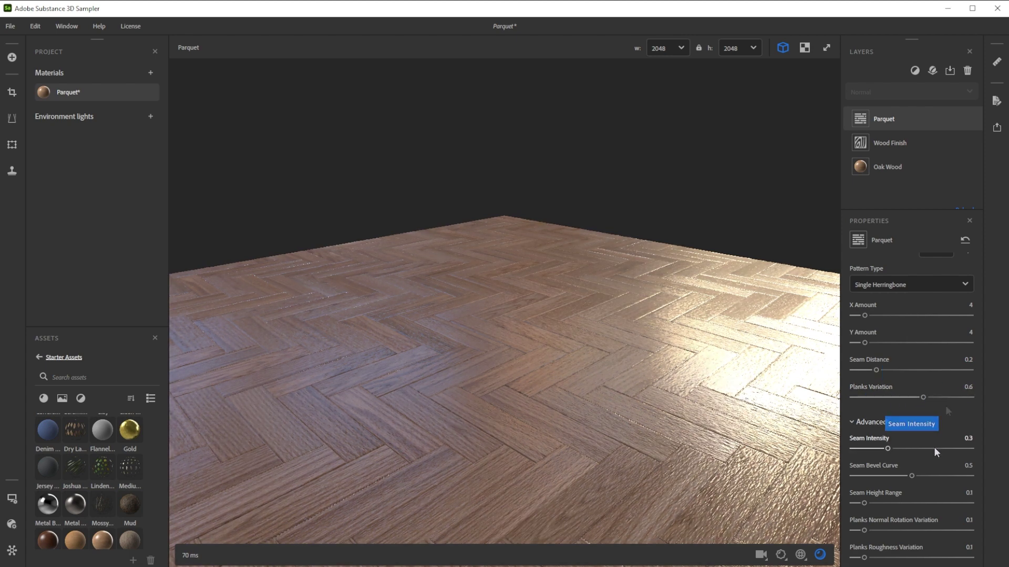
- Light the floor with the Atelier environment, rotated slightly, after trying Panorama and Glazed Patio
{"action": "left_click", "coordinate": [13, 500]}
{"action": "scroll", "coordinate": [84, 471], "scroll_direction": "down", "scroll_amount": 8}
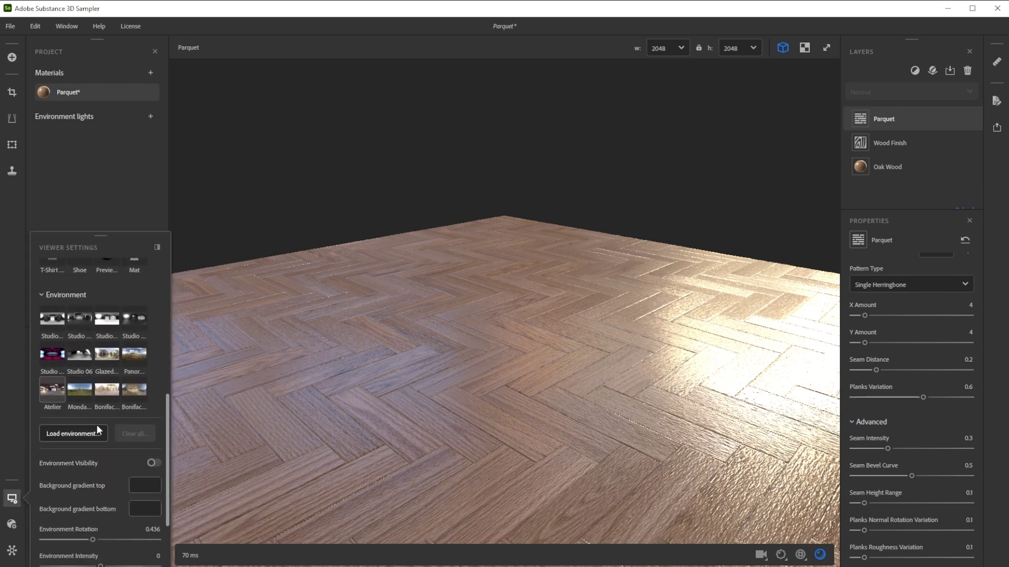
{"action": "left_click", "coordinate": [134, 390]}
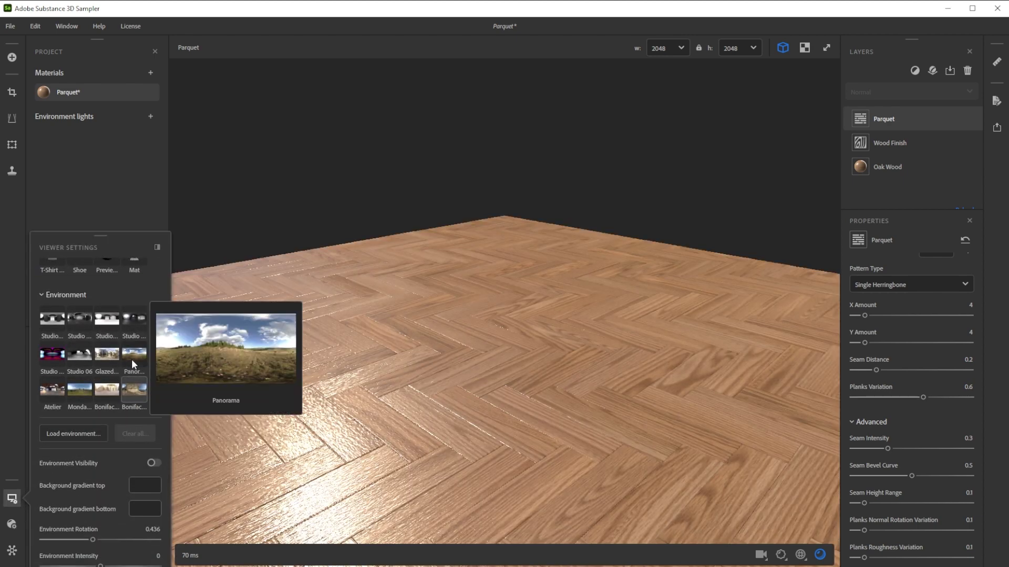
{"action": "left_click", "coordinate": [132, 359]}
{"action": "left_click", "coordinate": [106, 362]}
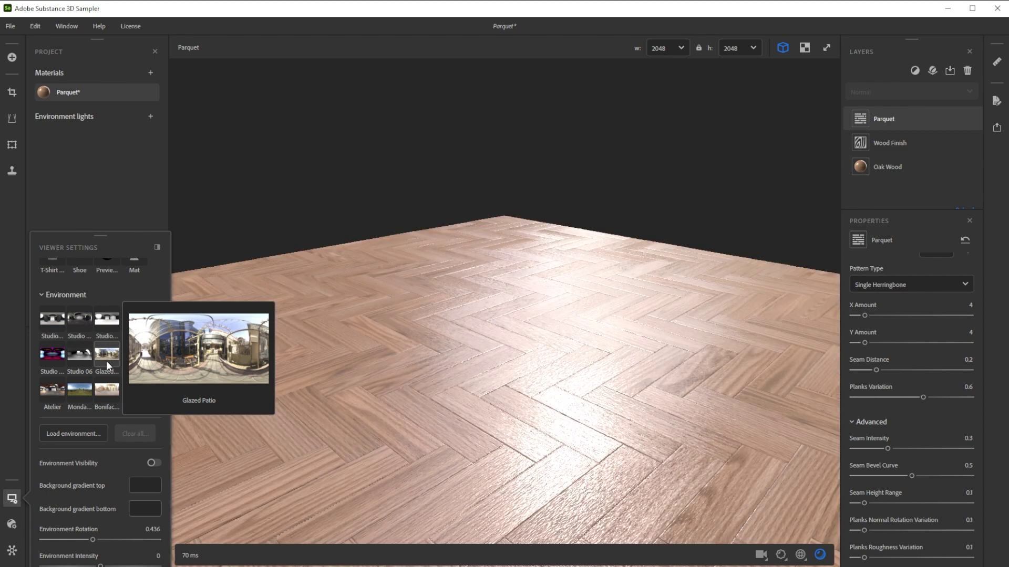
{"action": "left_click", "coordinate": [54, 391]}
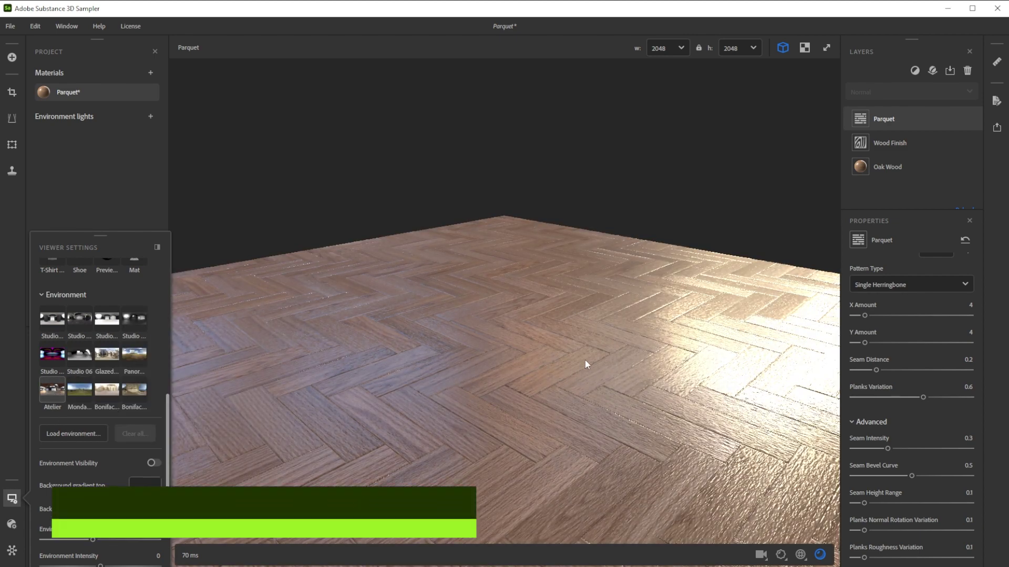
{"action": "right_click_drag", "start_coordinate": [584, 360], "coordinate": [313, 366], "text": "shift"}
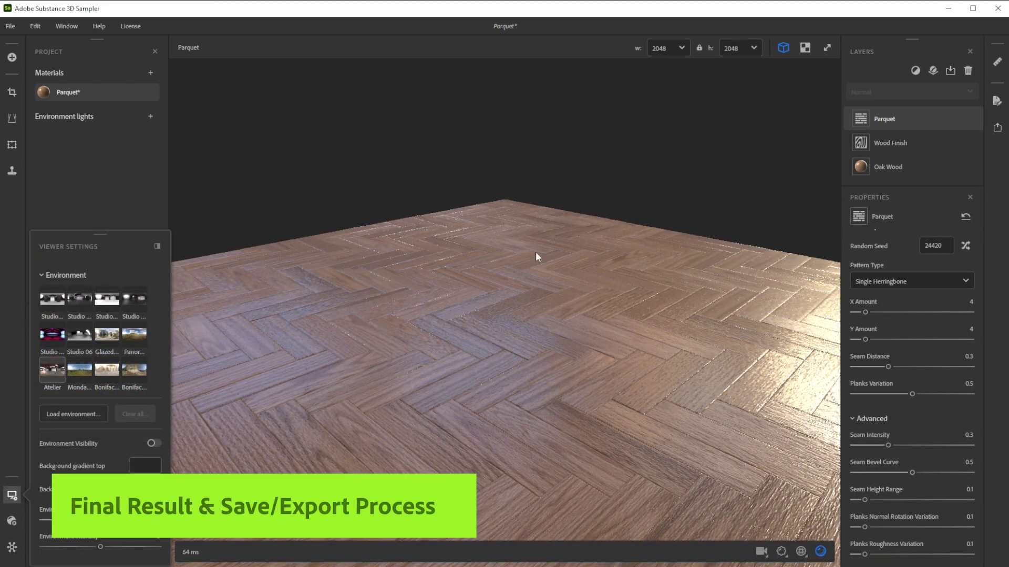
- Save the project as the Sampler archive Parquet_Final
{"action": "left_click", "coordinate": [8, 27]}
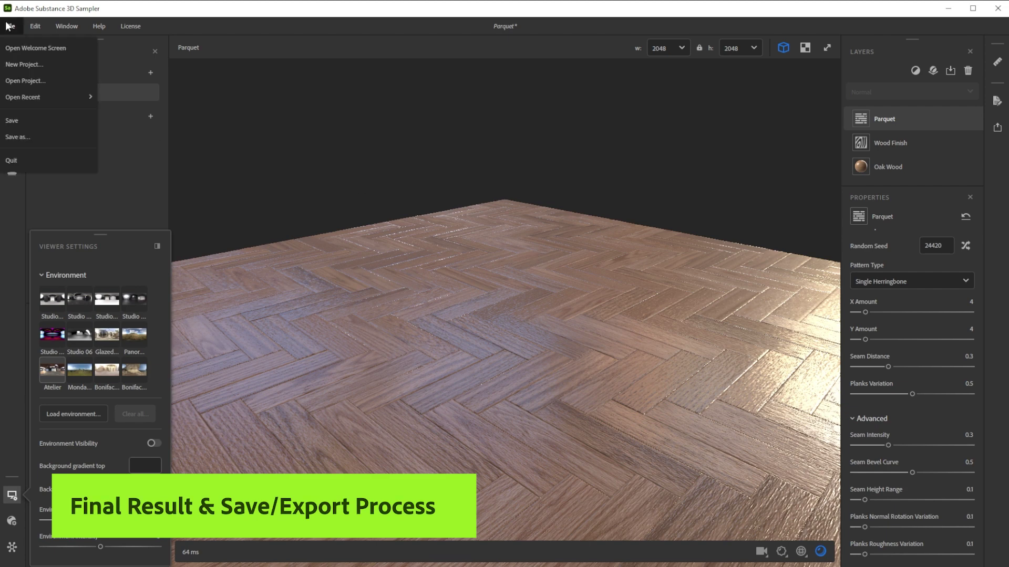
{"action": "left_click", "coordinate": [24, 137]}
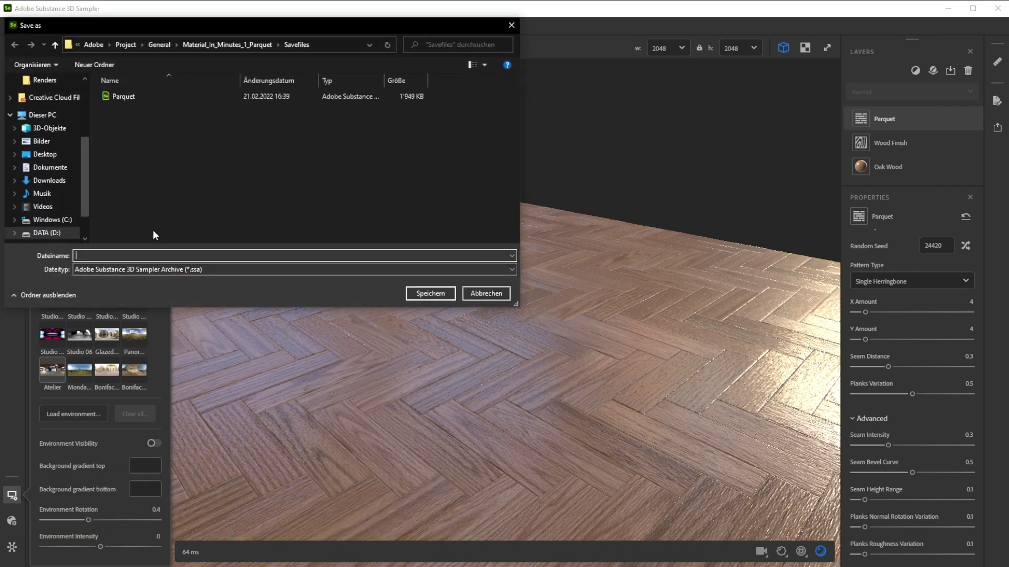
{"action": "type", "text": "Parquet_Final"}
{"action": "left_click", "coordinate": [440, 298]}
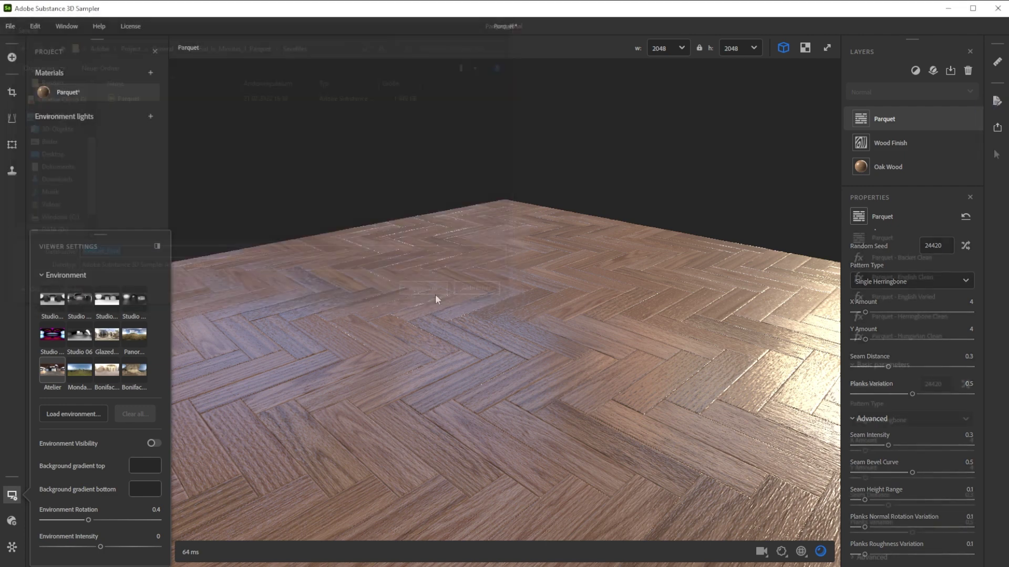
- Send Parquet to Substance 3D Designer and export it as an sbsar file
{"action": "left_click", "coordinate": [997, 128]}
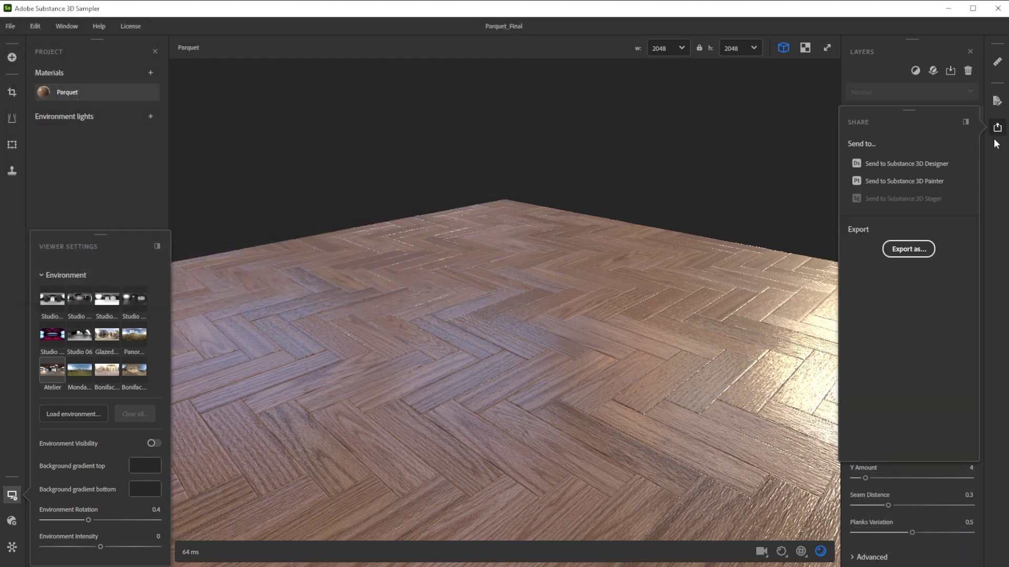
{"action": "left_click", "coordinate": [909, 164]}
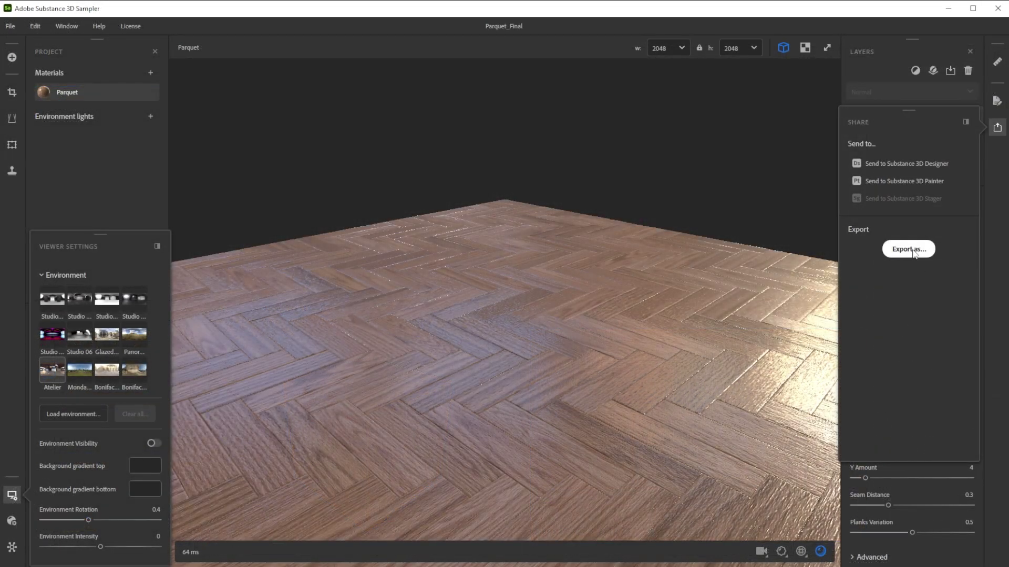
{"action": "left_click", "coordinate": [910, 249]}
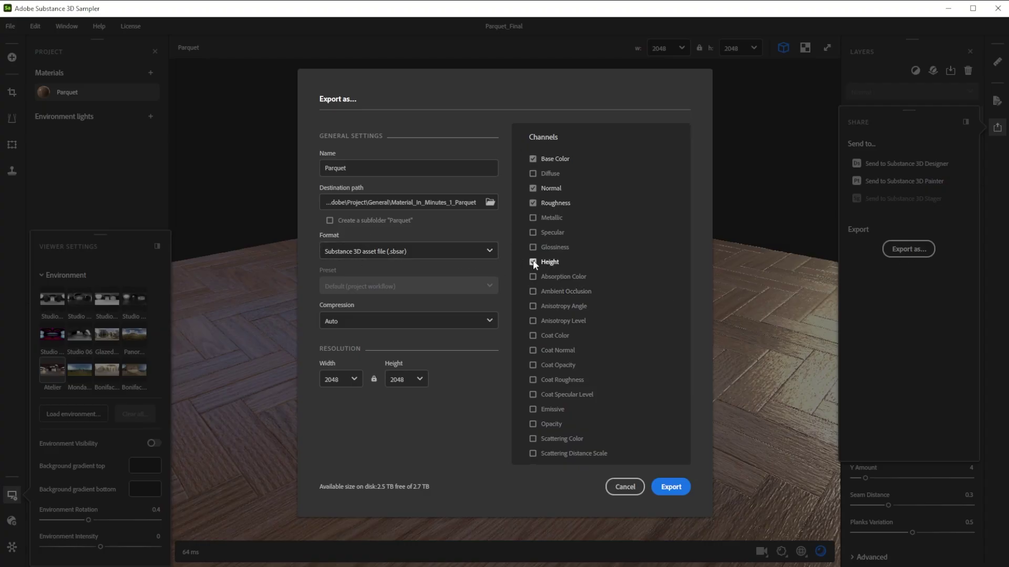
{"action": "left_click", "coordinate": [671, 486]}
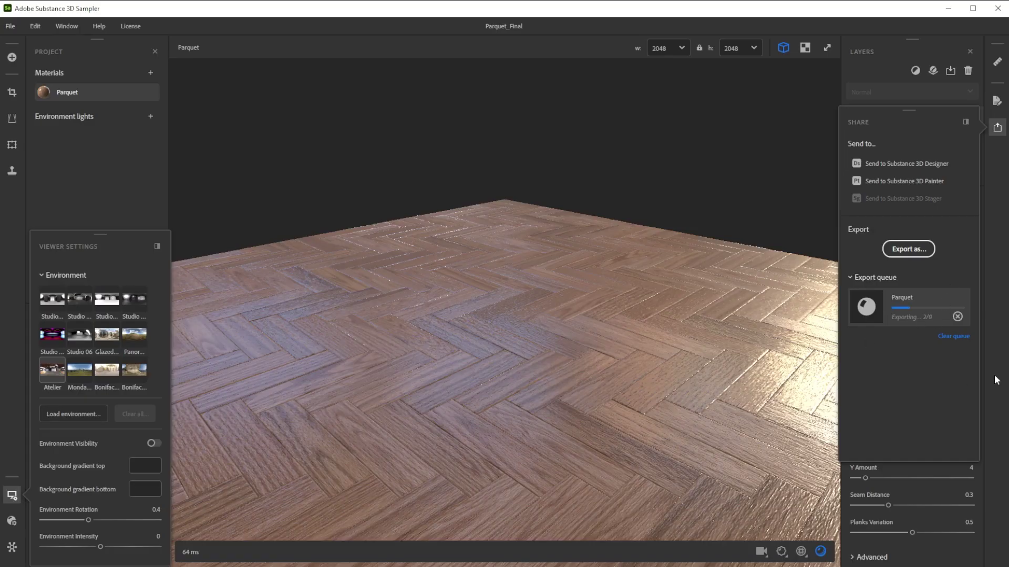
- Export the 2048 texture maps, including Height and Ambient Occlusion, as PNG
{"action": "left_click", "coordinate": [916, 249]}
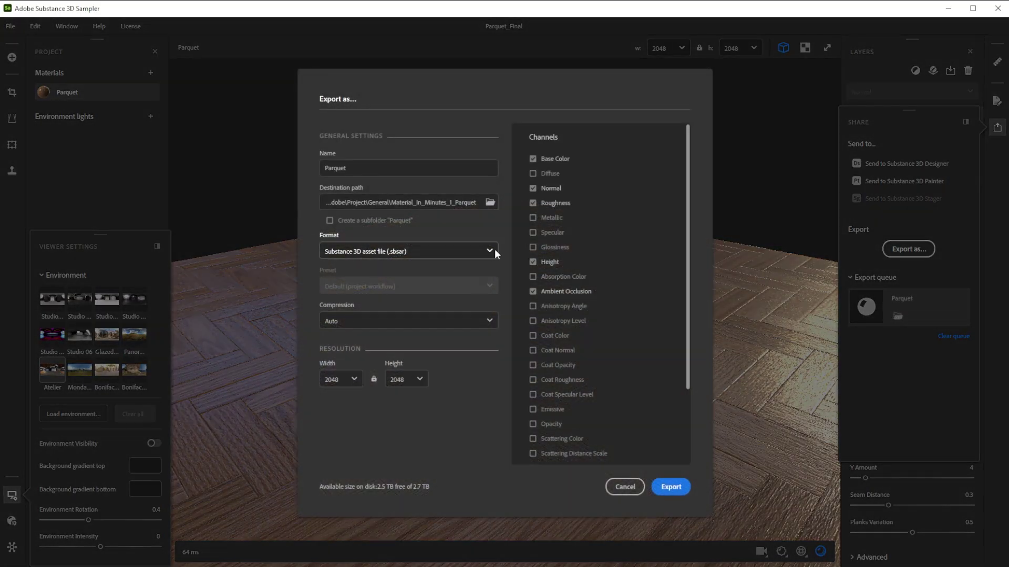
{"action": "left_click", "coordinate": [491, 250]}
{"action": "left_click", "coordinate": [340, 338]}
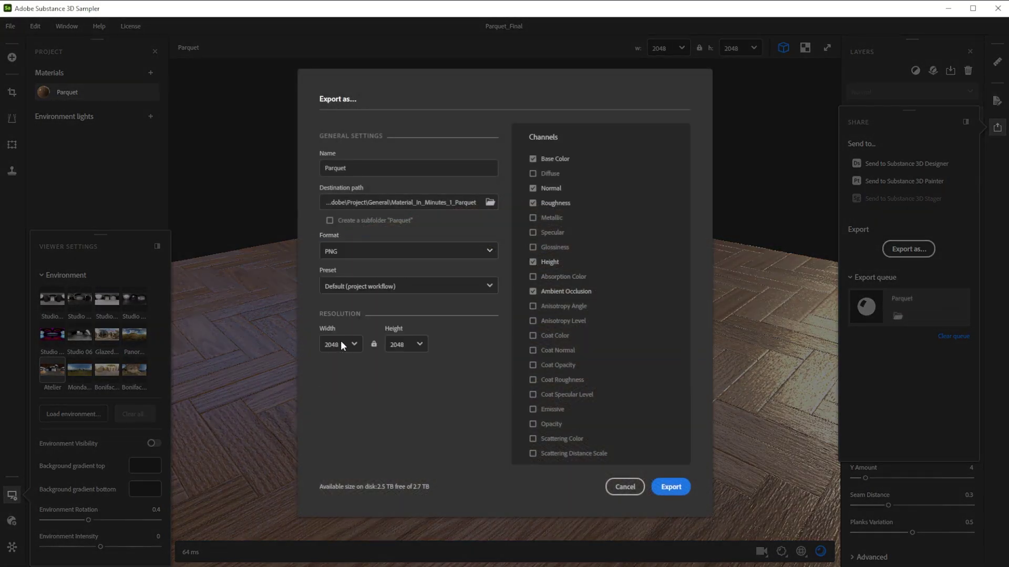
{"action": "left_click", "coordinate": [671, 486]}
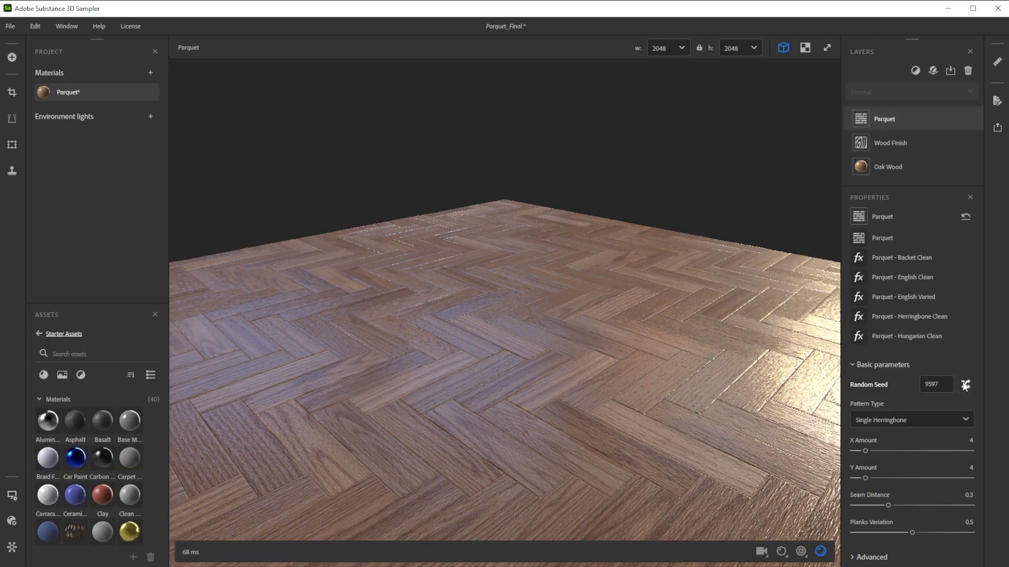
- Prepare to reapply the Parquet - English Varied preset
{"action": "mouse_move", "coordinate": [919, 259]}
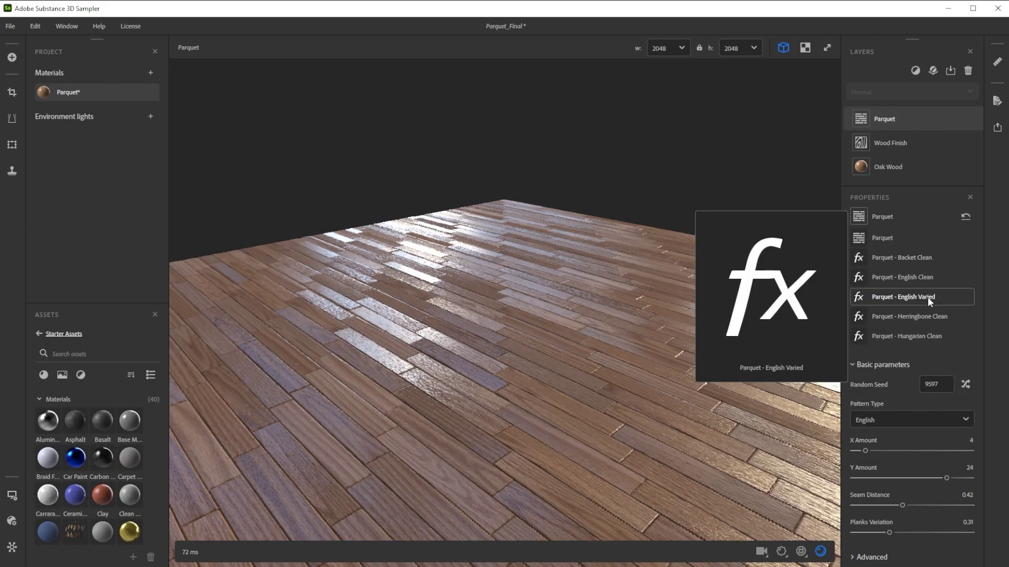